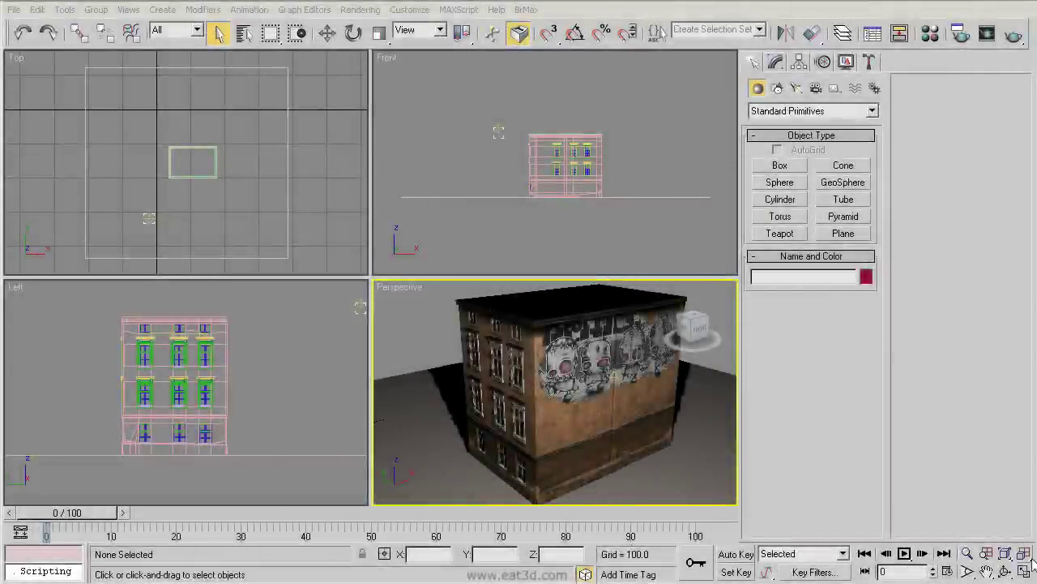
Zoom the Perspective view out and back in around the building.
click(967, 554)
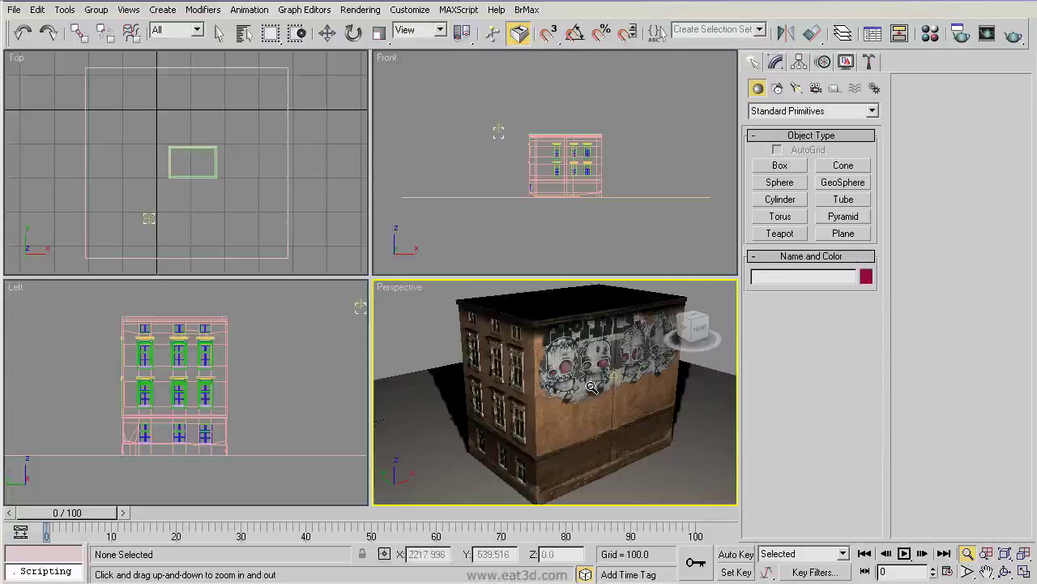
mouse_move(592, 388)
mouse_down()
mouse_move(593, 451)
mouse_move(592, 320)
mouse_move(597, 449)
mouse_move(598, 352)
mouse_move(603, 392)
mouse_up()
scroll(602, 372, down, 2)
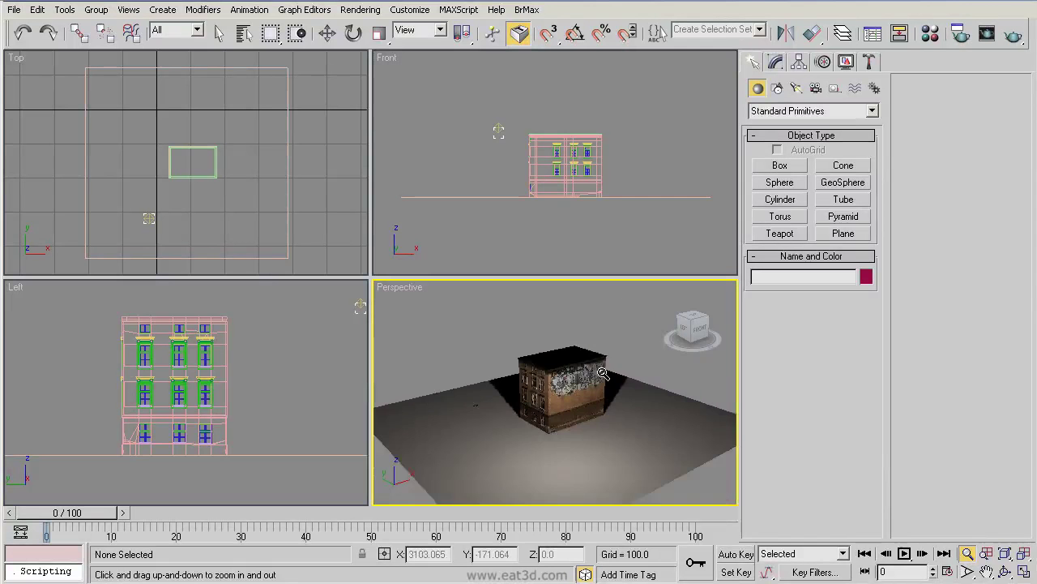
scroll(602, 373, up, 4)
mouse_move(602, 373)
mouse_down()
mouse_move(603, 364)
mouse_move(600, 375)
mouse_up()
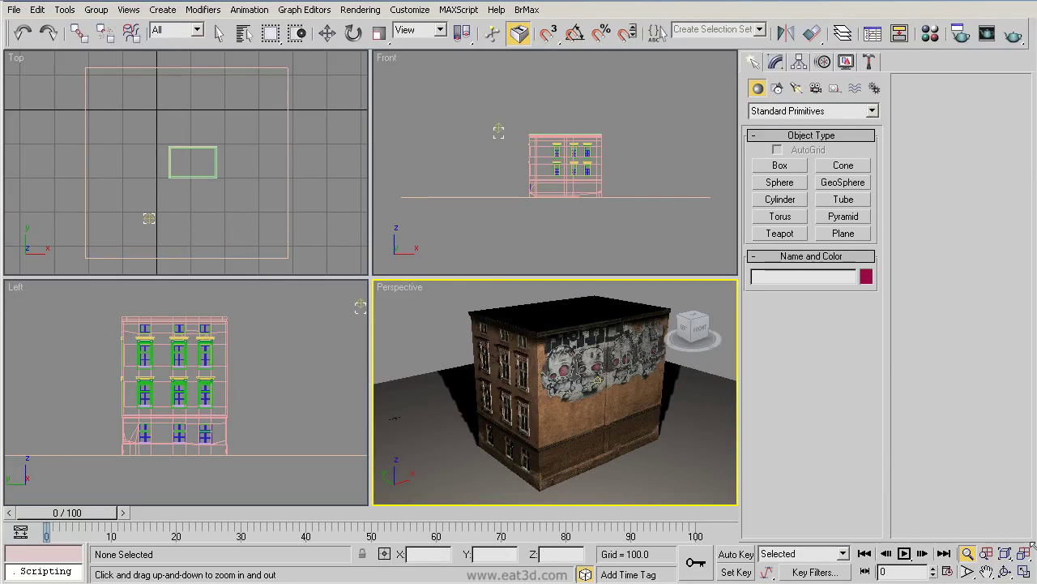
Zoom all viewports out slightly together with Zoom All, and fit the entire scene in the Perspective view.
click(986, 553)
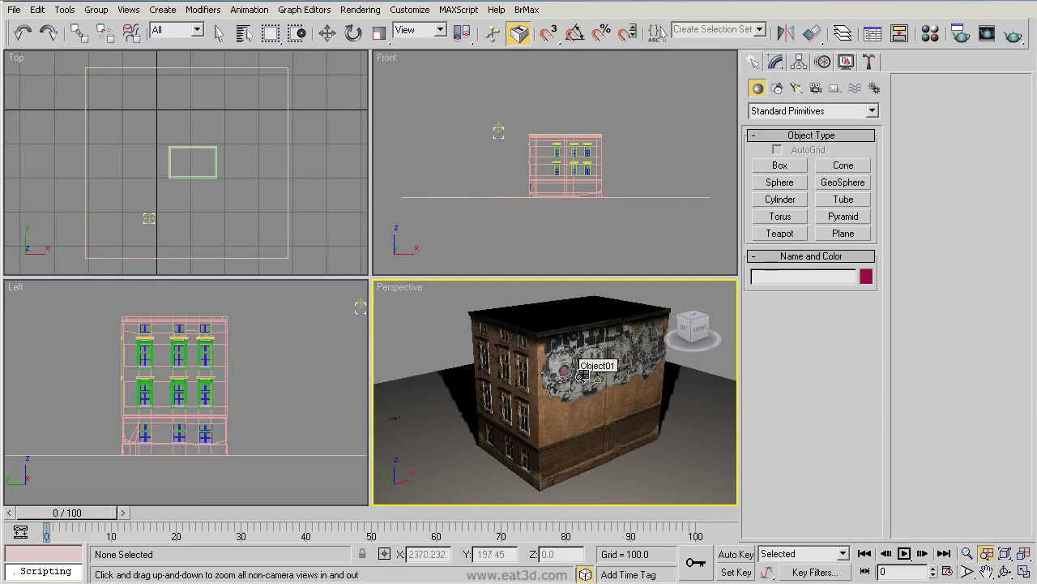
mouse_move(582, 361)
mouse_down()
mouse_move(583, 397)
mouse_move(583, 318)
mouse_move(570, 401)
mouse_move(571, 324)
mouse_move(570, 397)
mouse_move(570, 340)
mouse_move(572, 371)
mouse_up()
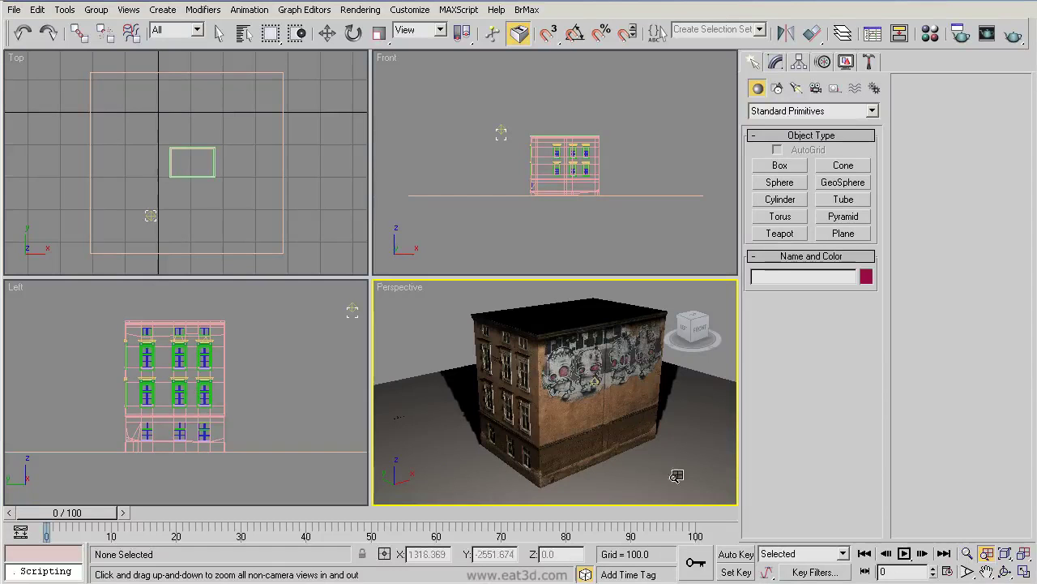
click(1005, 554)
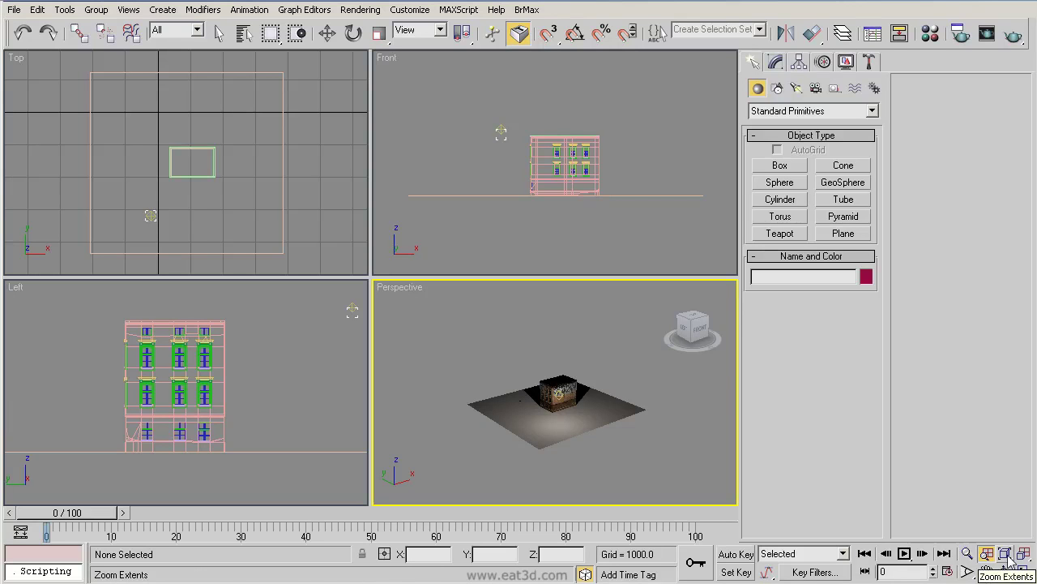
Switch to Zoom Extents Selected and frame the building's graffiti wall in the Perspective view.
click(1006, 553)
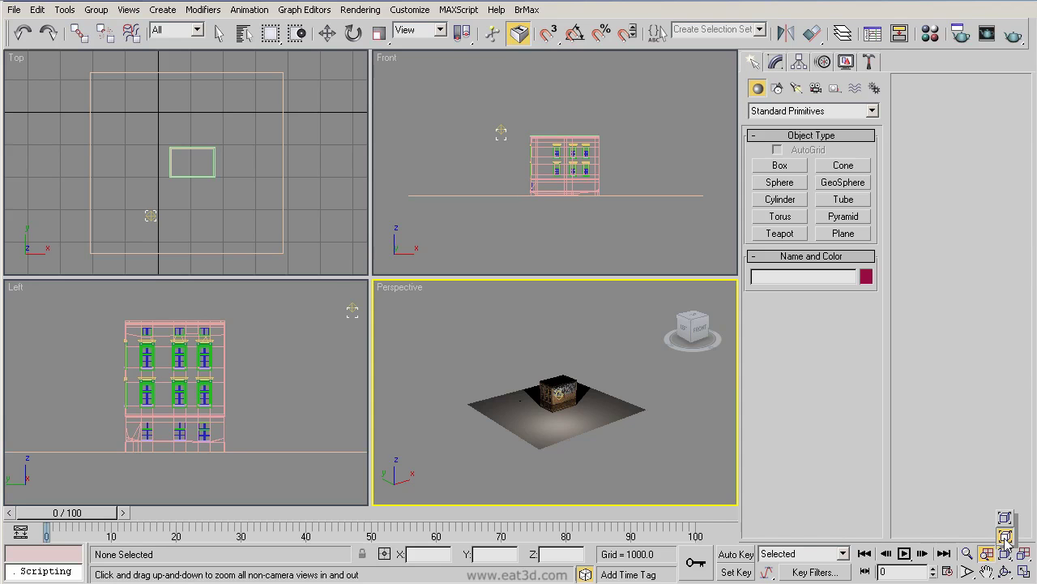
click(1005, 537)
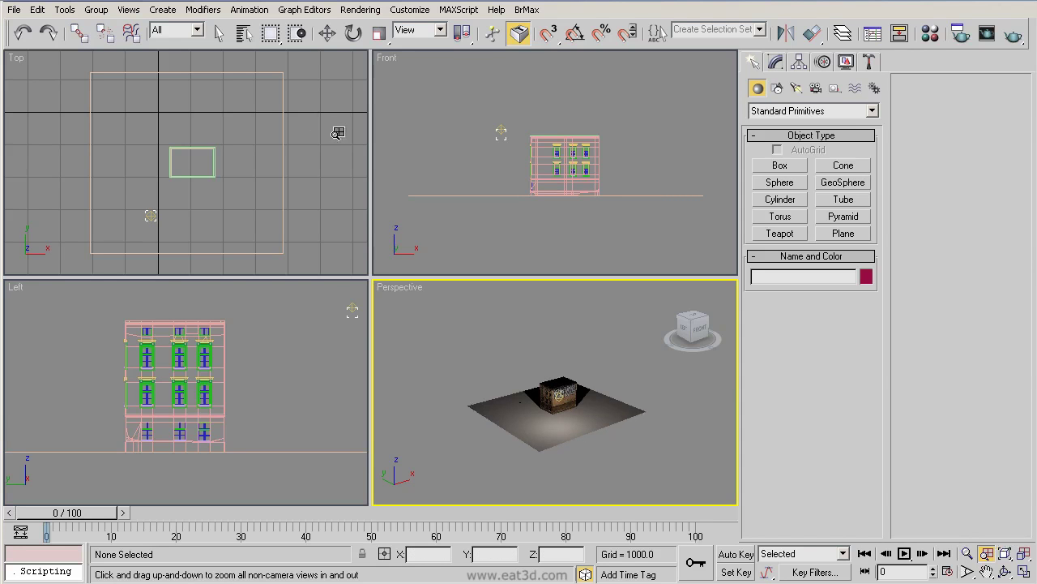
click(217, 34)
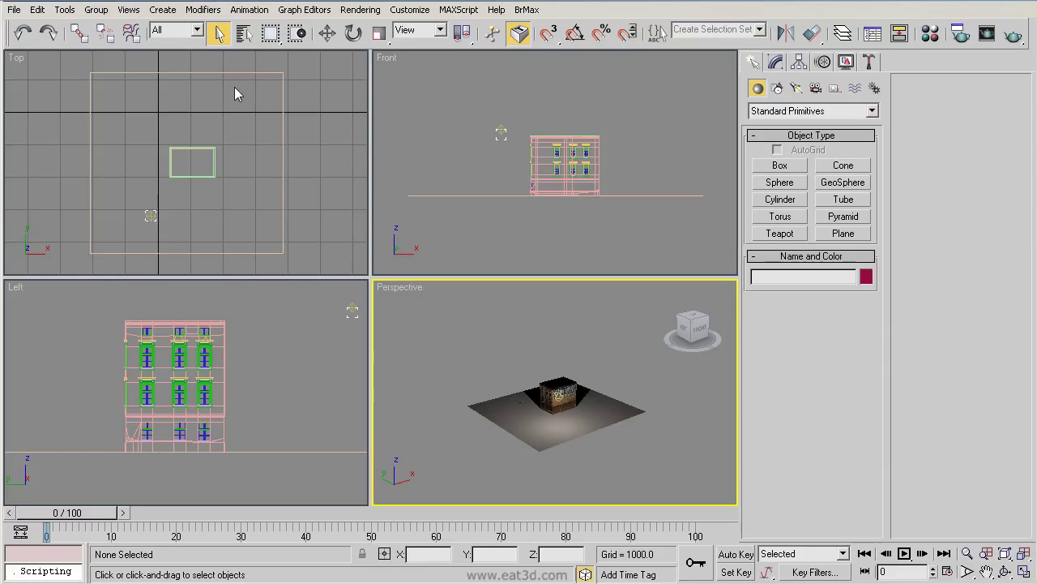
click(566, 396)
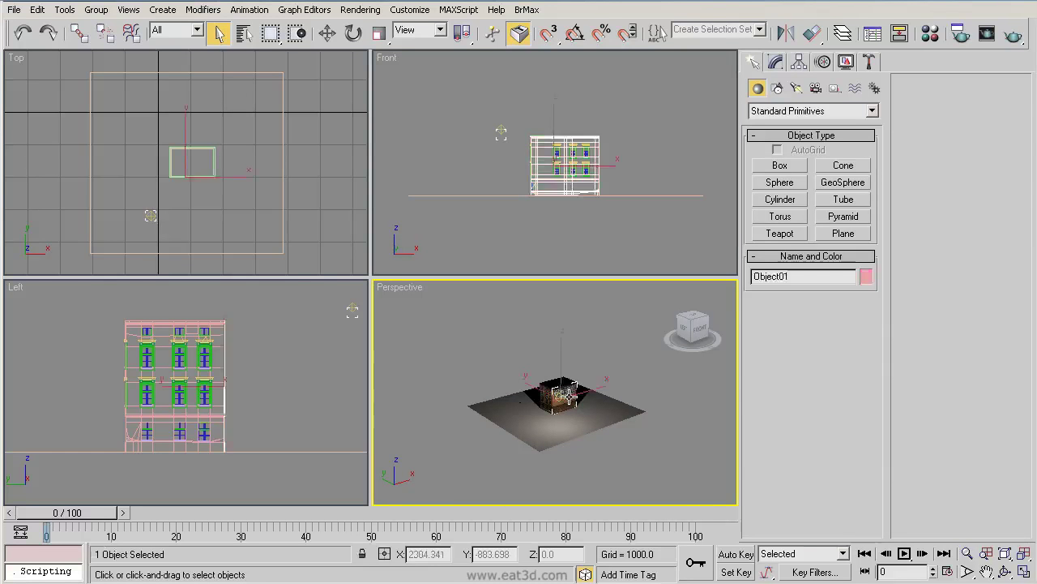
click(1005, 553)
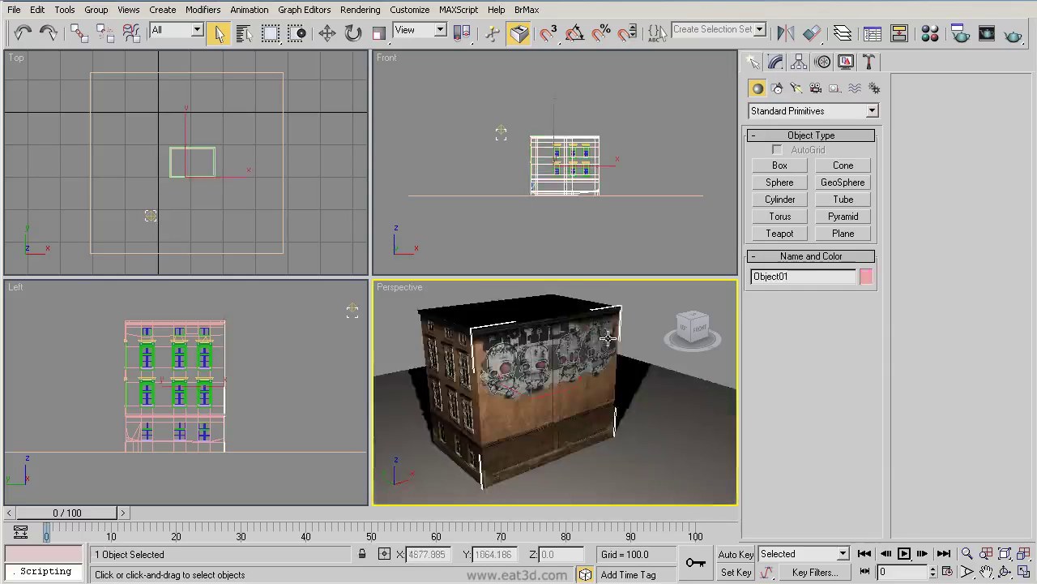
Frame the window_mid_02 group on the building's side facade in the Perspective view and clear the selection.
click(450, 359)
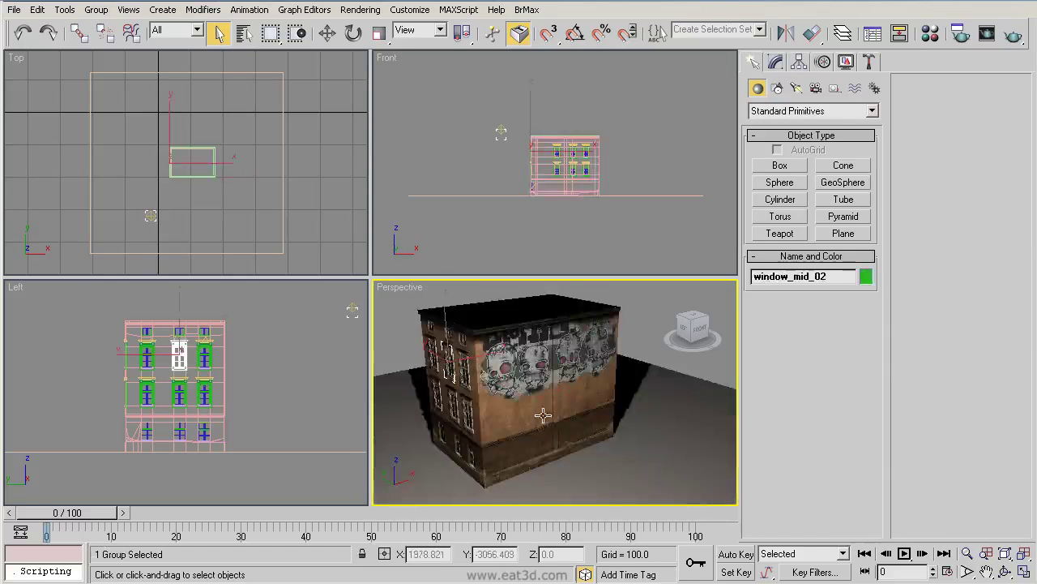
click(1005, 553)
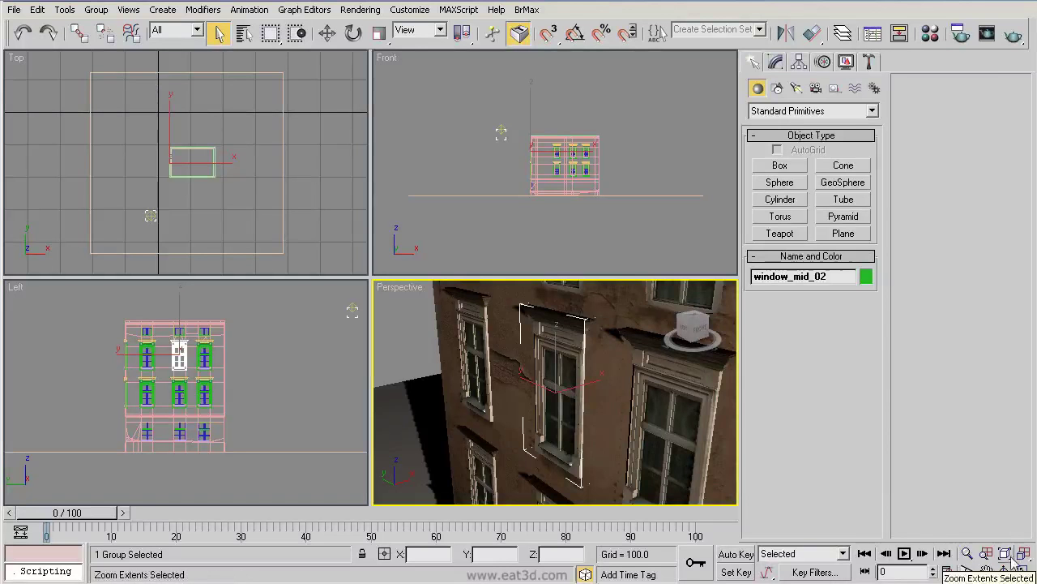
click(405, 329)
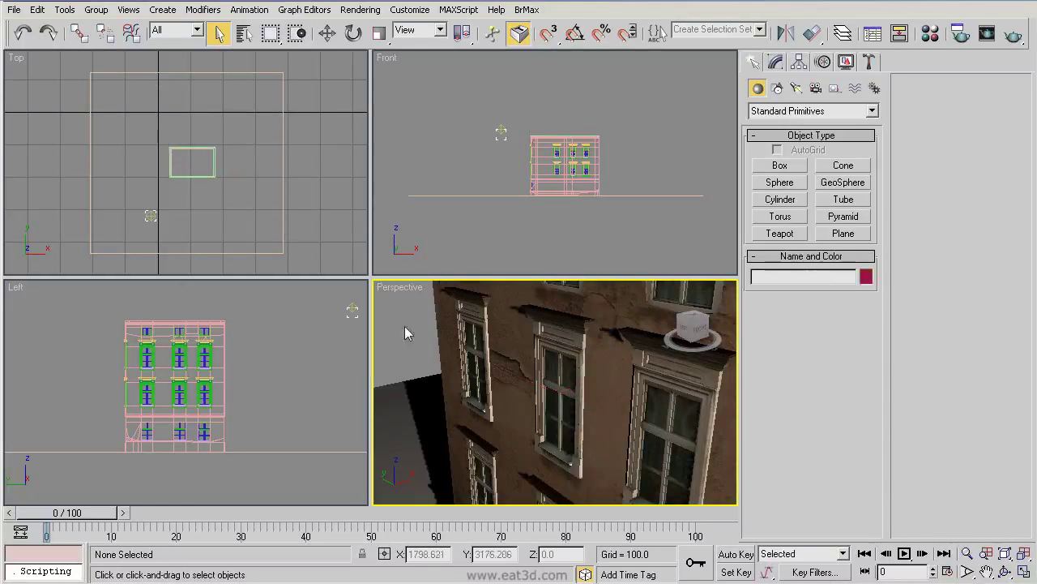
Fit the whole scene in all four viewports, trying a joint zoom-in of all views before refitting them.
click(1006, 554)
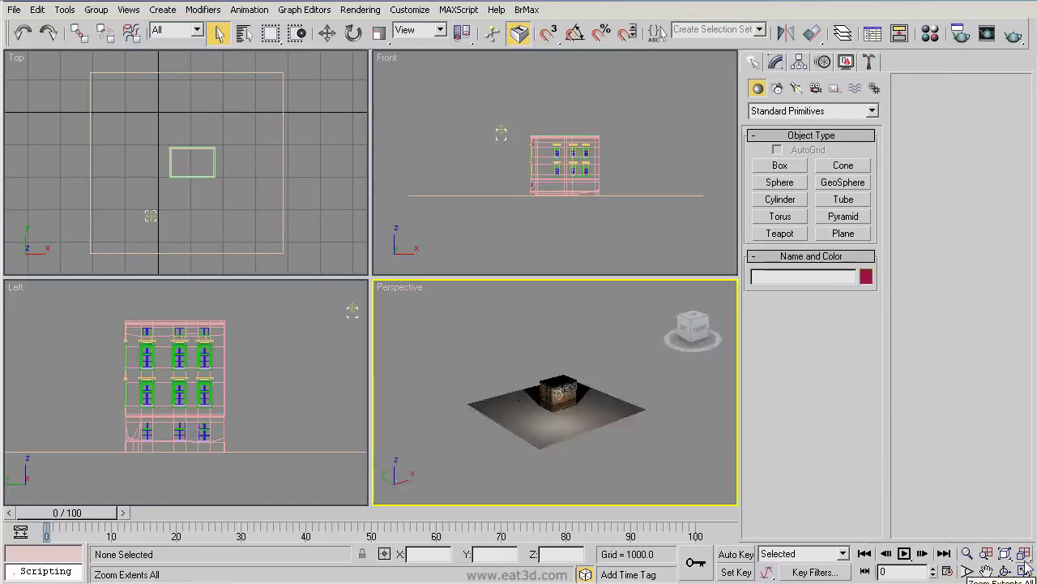
click(1025, 562)
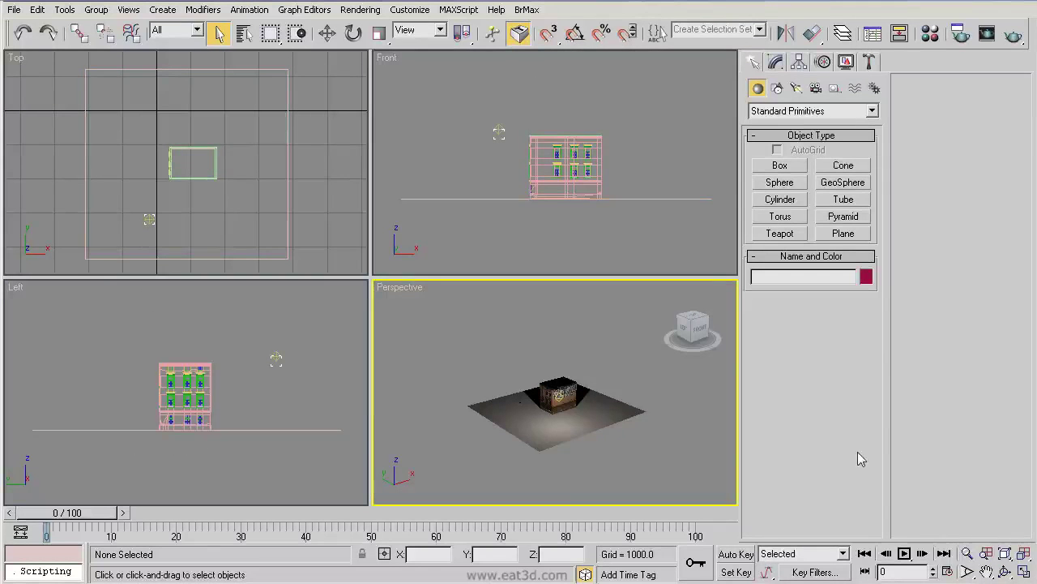
click(985, 553)
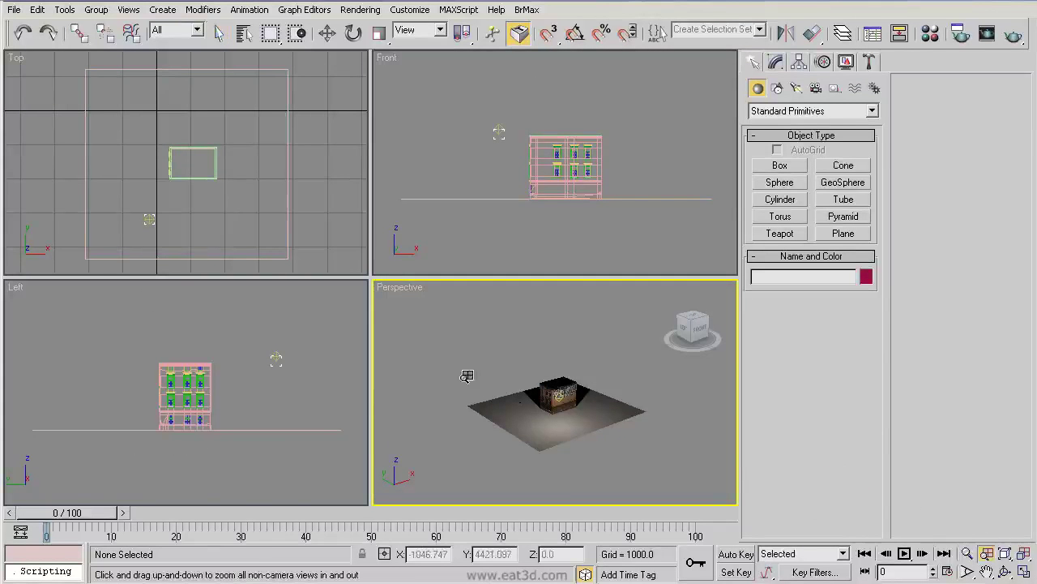
drag(582, 381, 577, 358)
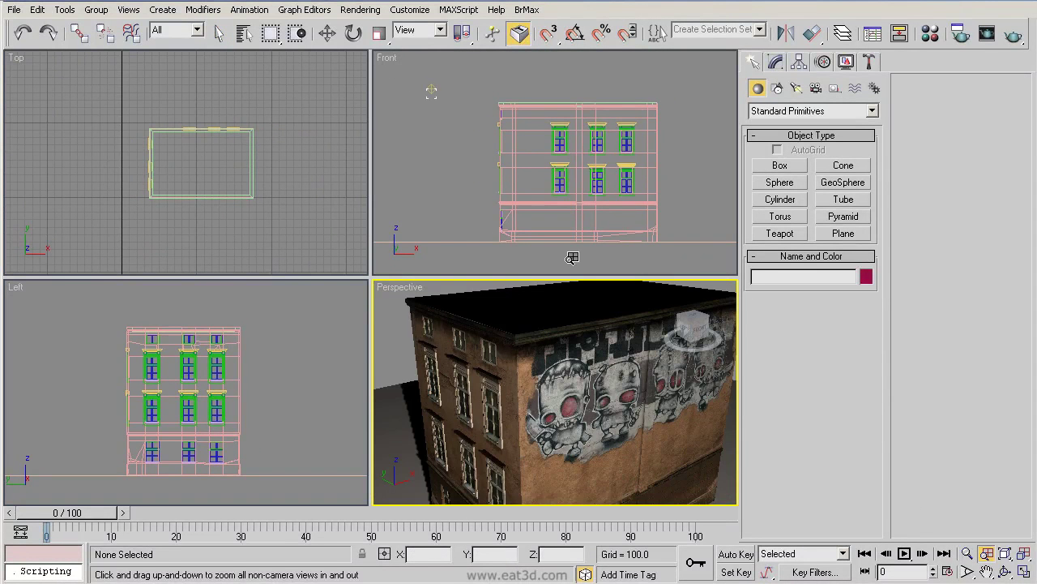
click(1024, 554)
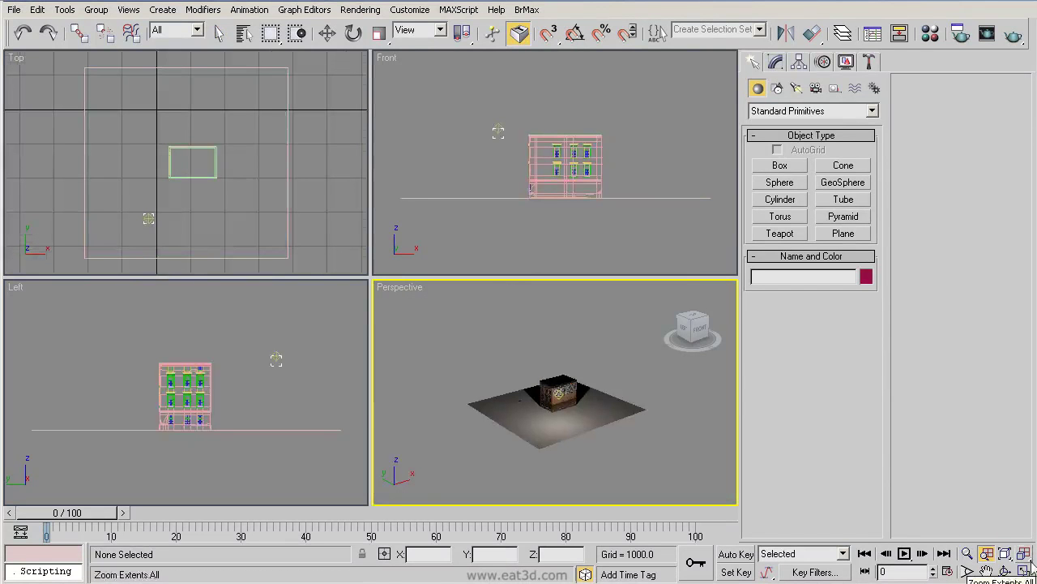
Select the building's graffiti wall and frame it in all four viewports with Zoom Extents All Selected.
click(1025, 555)
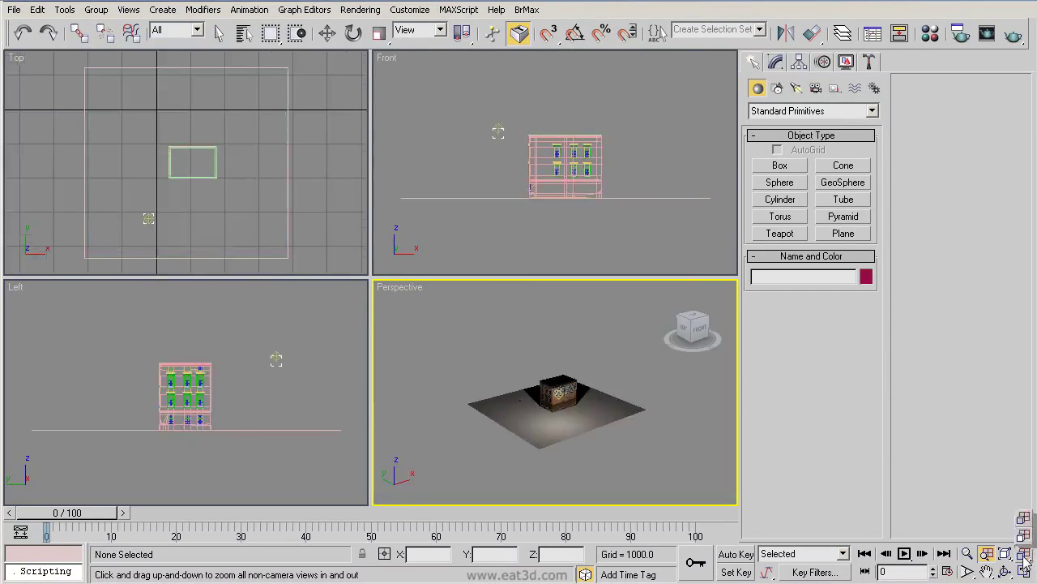
drag(1025, 560, 1026, 539)
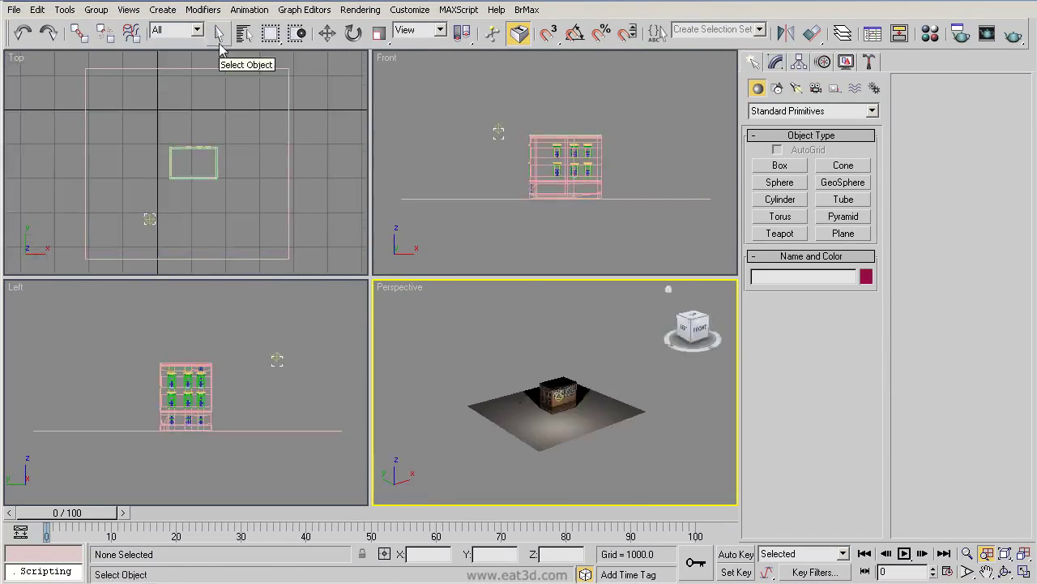
click(219, 33)
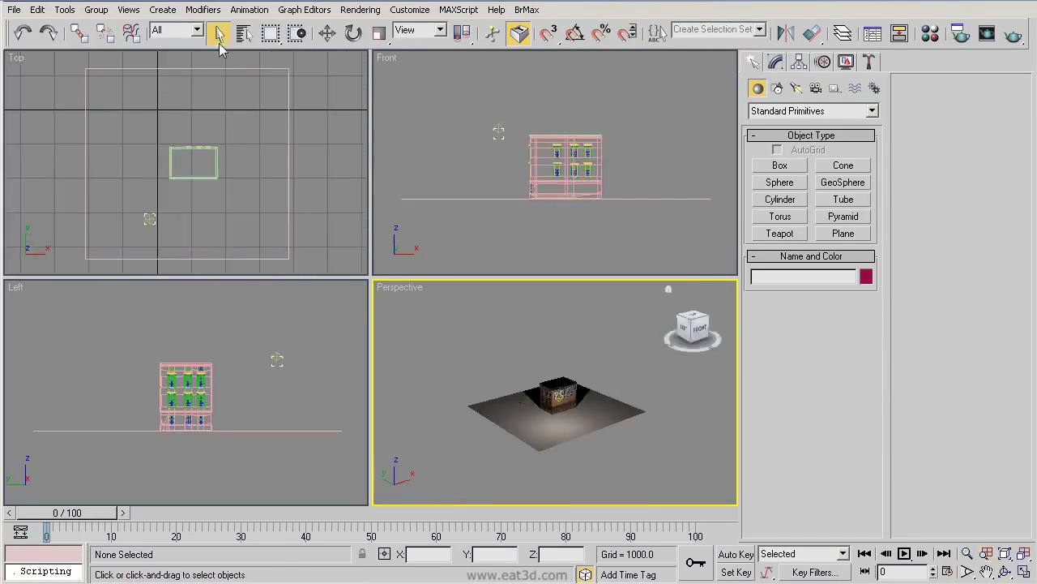
click(569, 391)
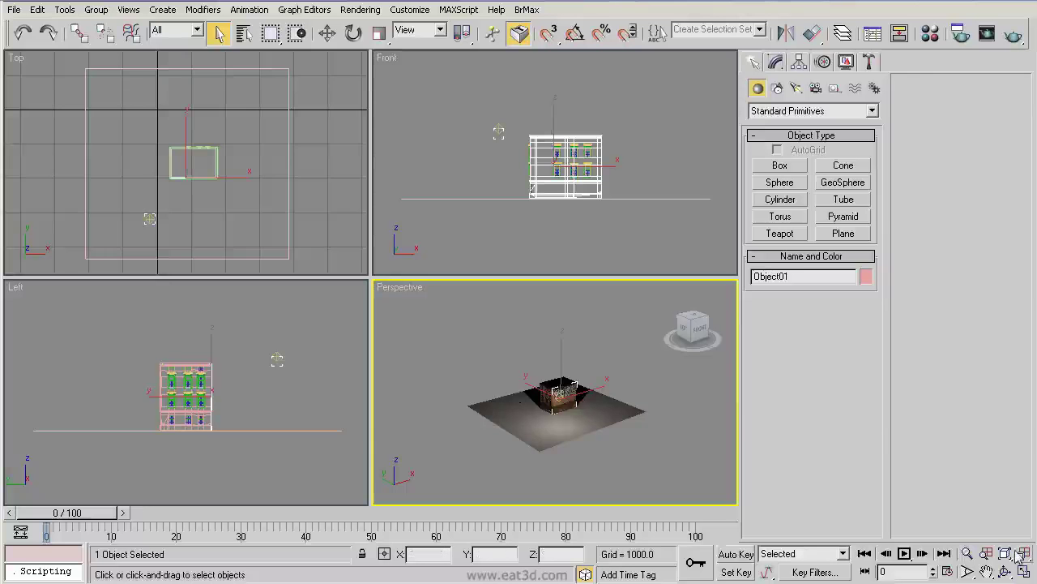
click(1025, 556)
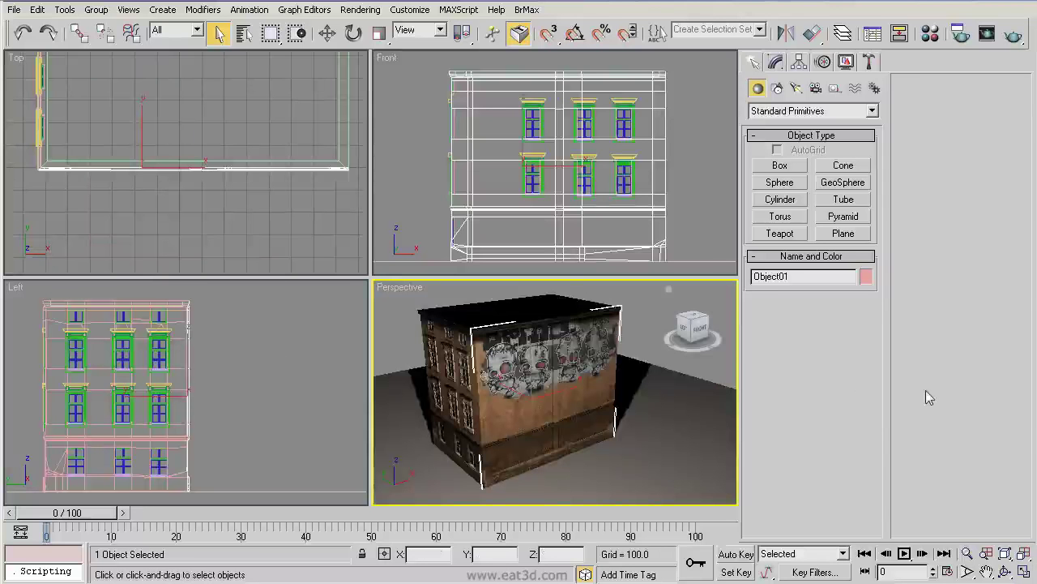
Maximize the Perspective viewport and restore the four-viewport layout several times, ending with all four views.
click(1024, 570)
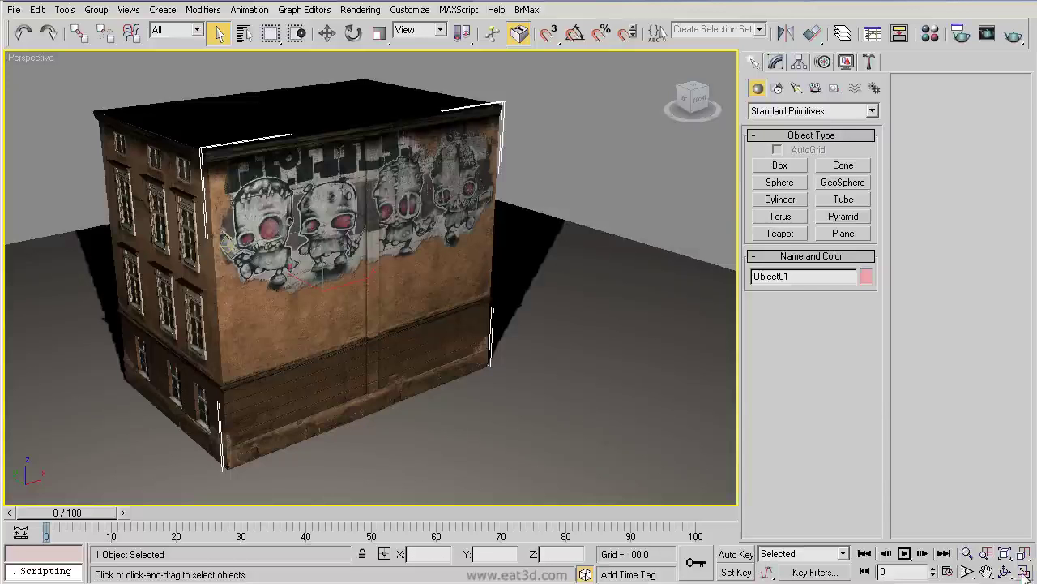
click(1024, 571)
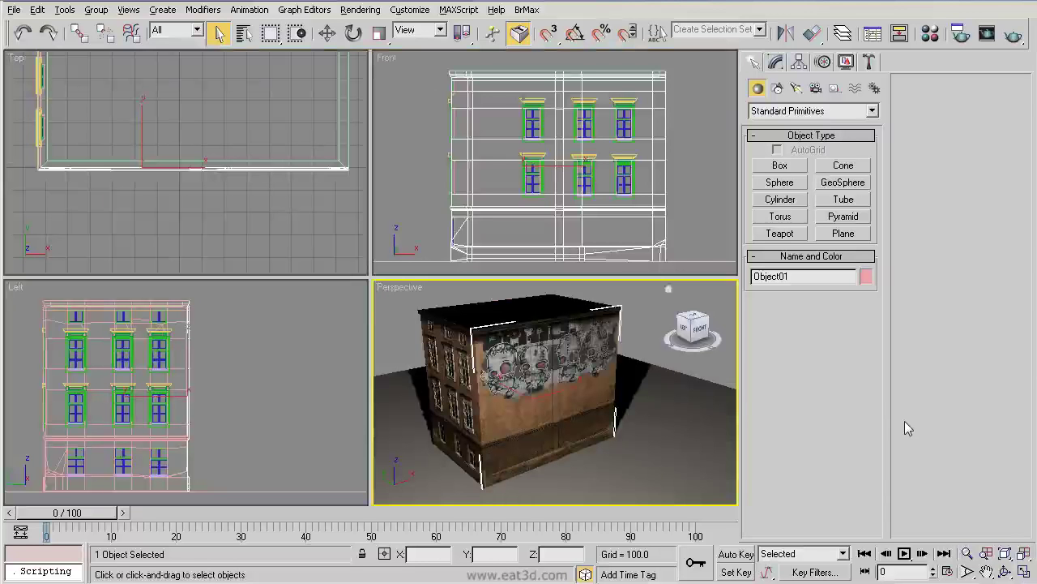
key(alt+w)
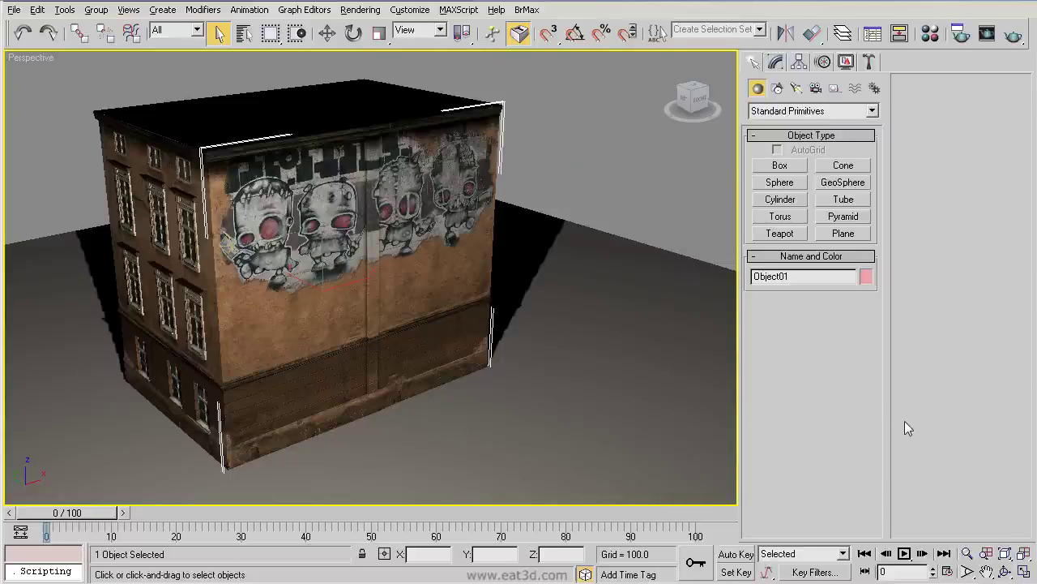
key(alt+w)
key(alt+w)
key(alt+w)
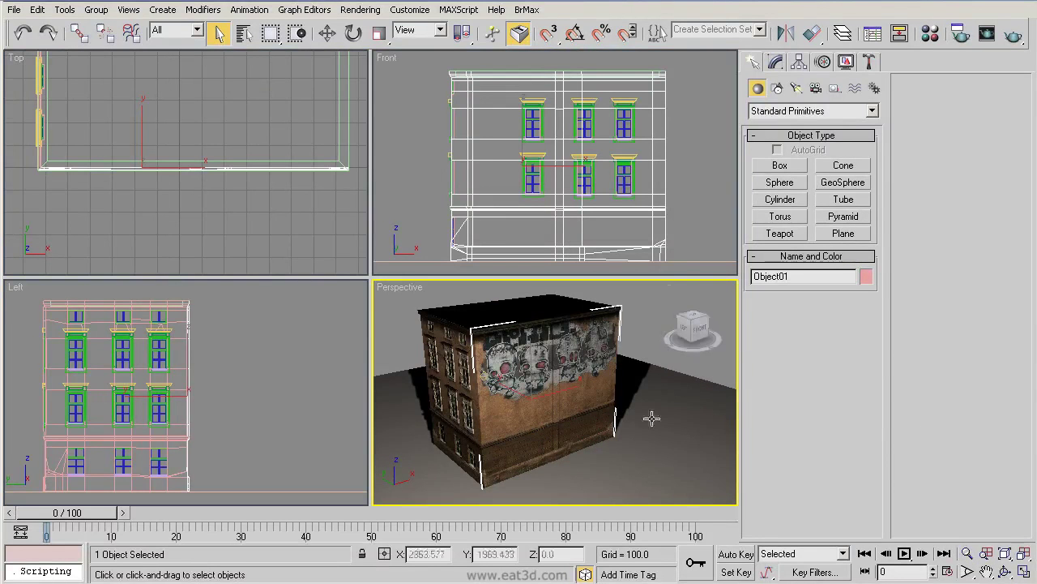
Zoom the Perspective view in and out around the building and reframe the selected graffiti wall.
scroll(607, 398, down, 3)
scroll(606, 398, up, 3)
scroll(606, 398, down, 3)
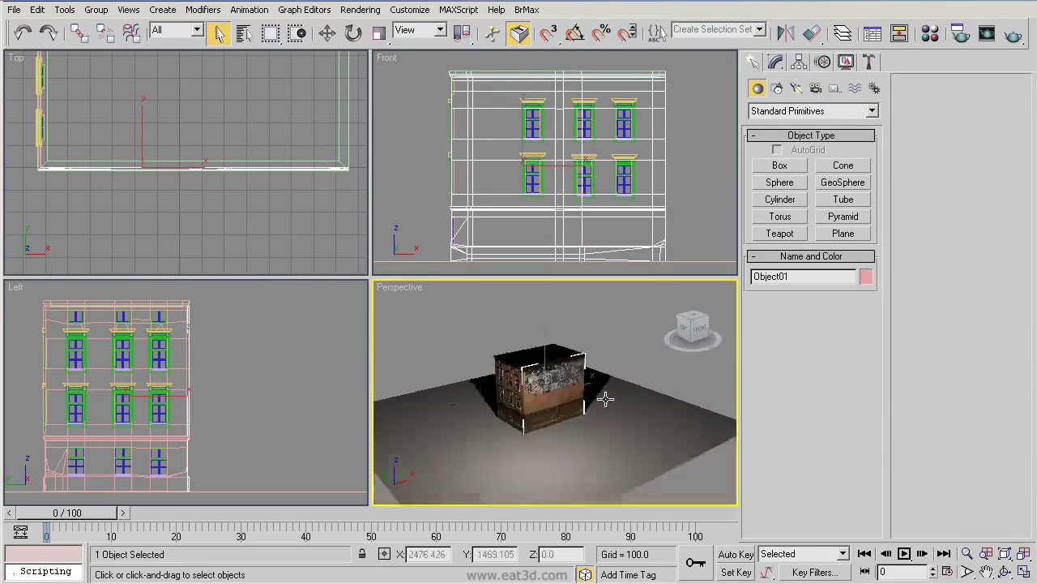
scroll(606, 398, up, 3)
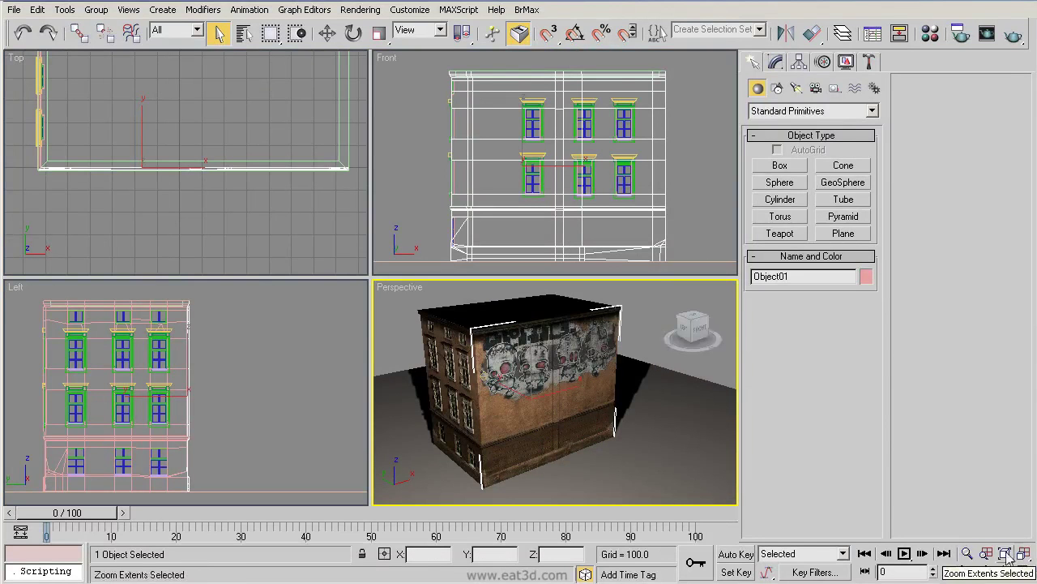
scroll(616, 397, up, 5)
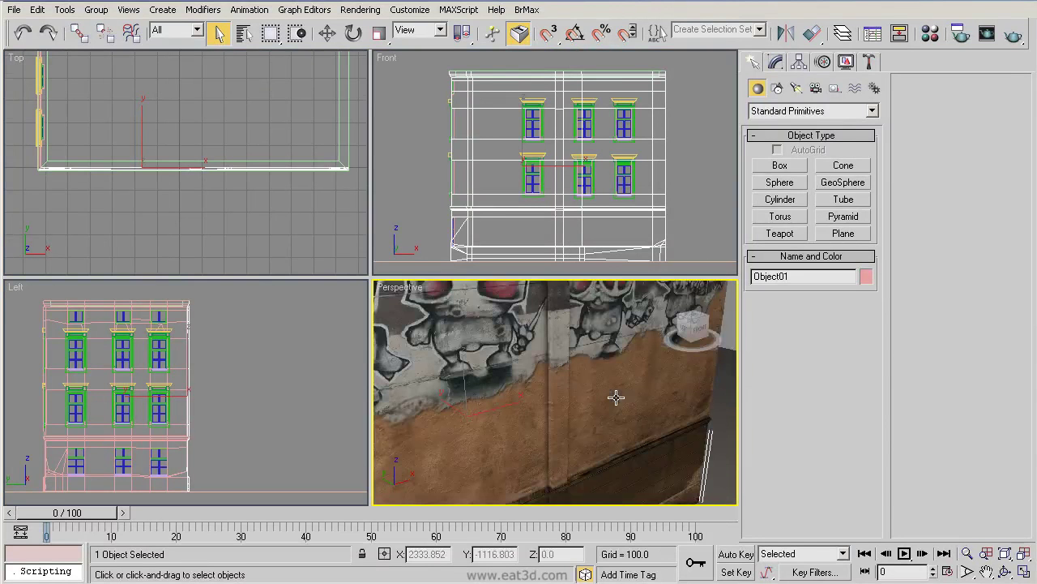
key(z)
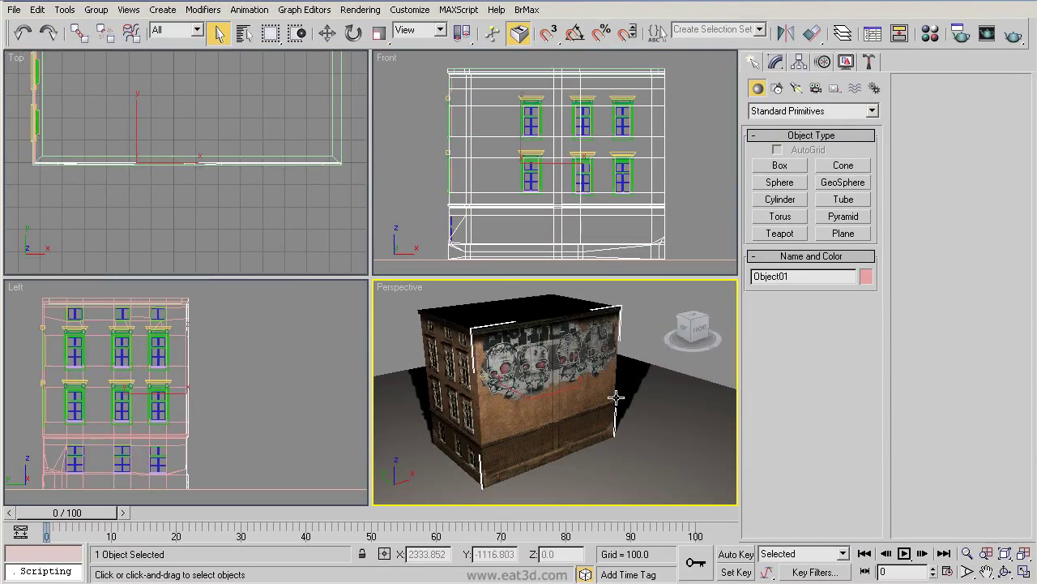
Toggle the Perspective viewport between full size and the four-viewport layout, ending in the four-viewport layout.
click(1025, 571)
click(1025, 572)
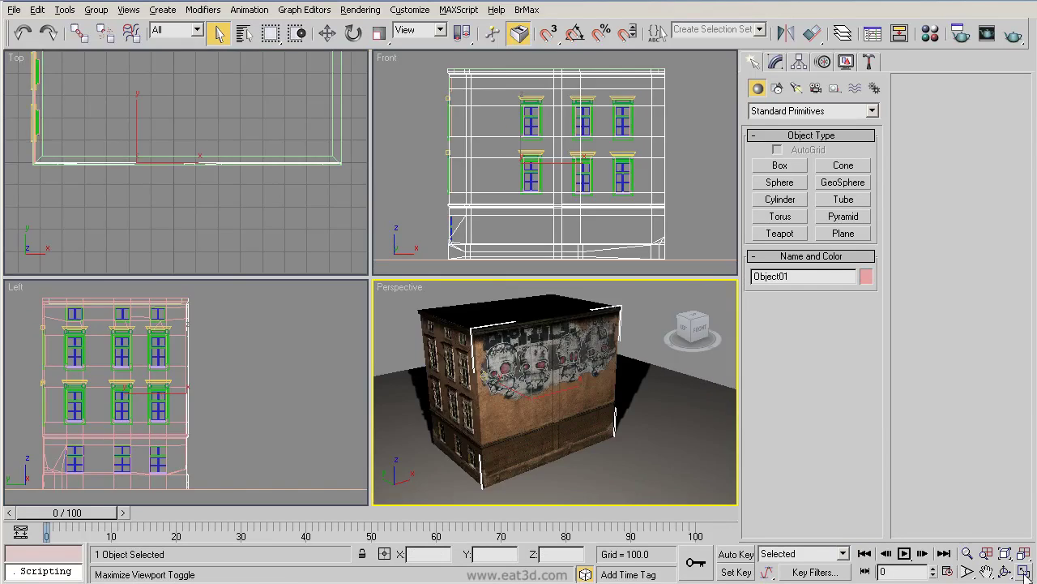
click(1024, 571)
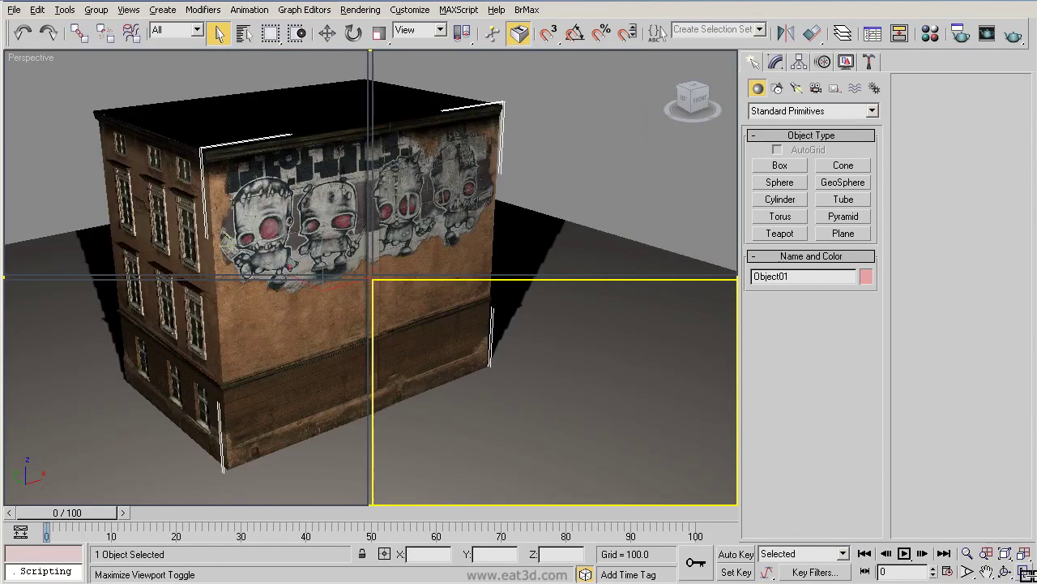
click(1024, 571)
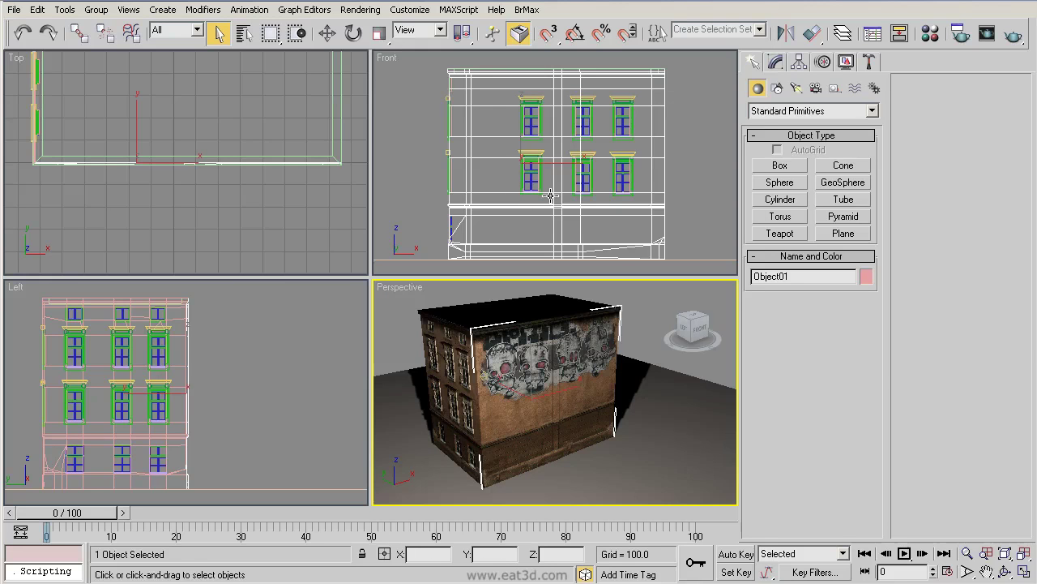
Deselect the graffiti wall and orbit the Perspective view around the building with free, constrained and roll rotations.
click(398, 289)
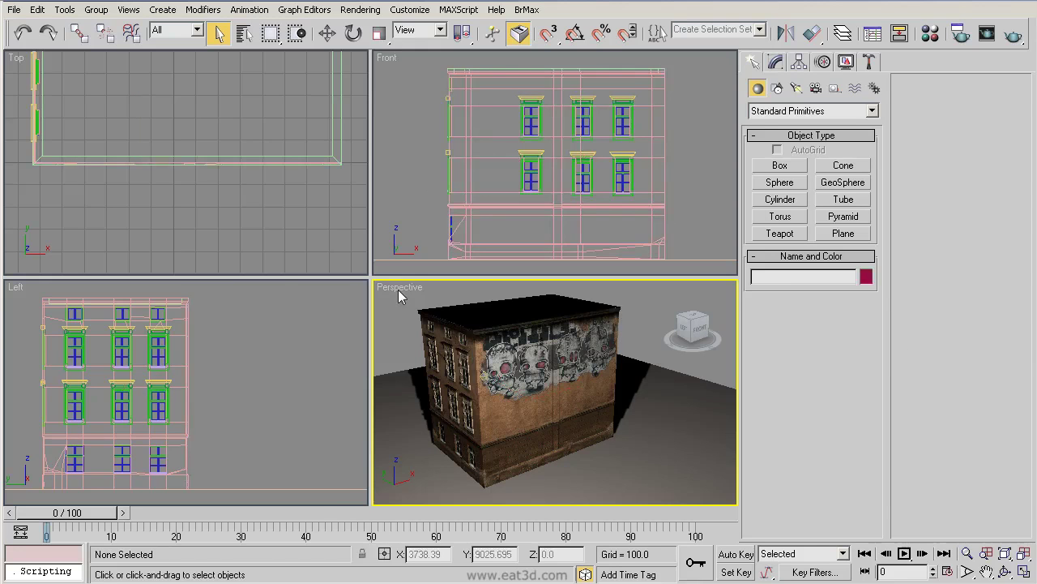
click(1005, 572)
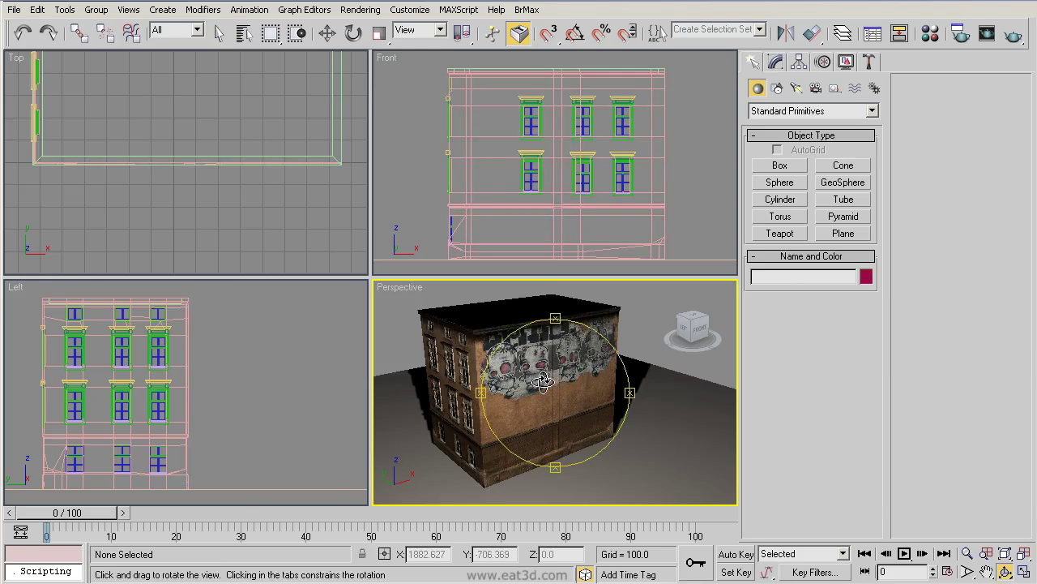
drag(555, 388, 578, 395)
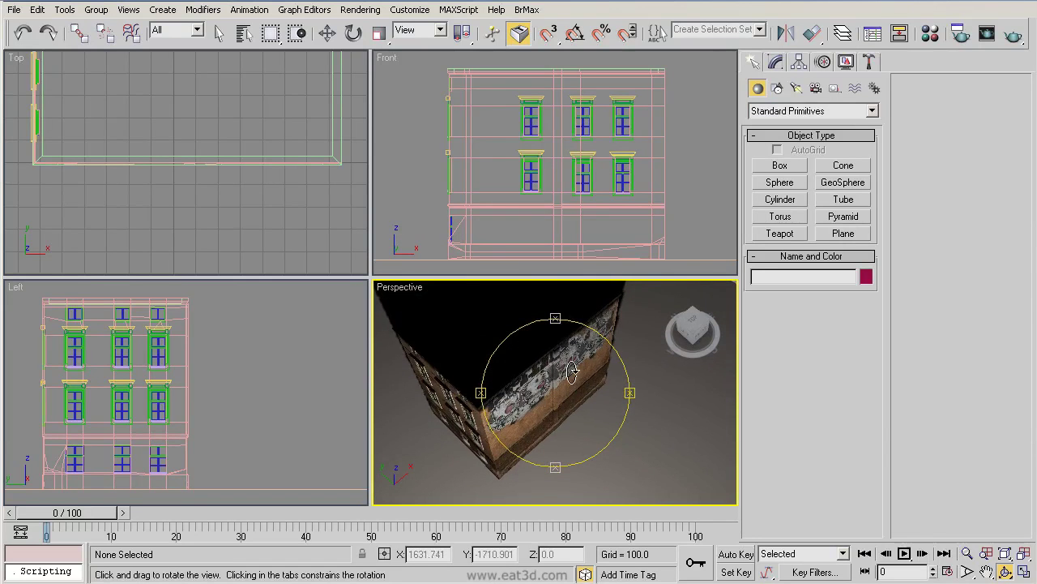
drag(538, 365, 568, 347)
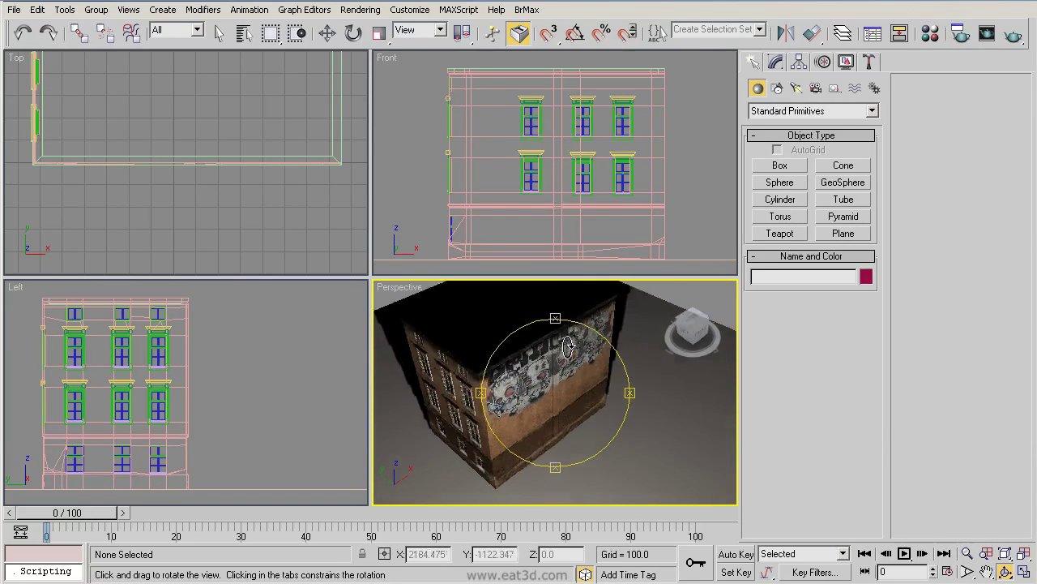
drag(478, 394, 463, 359)
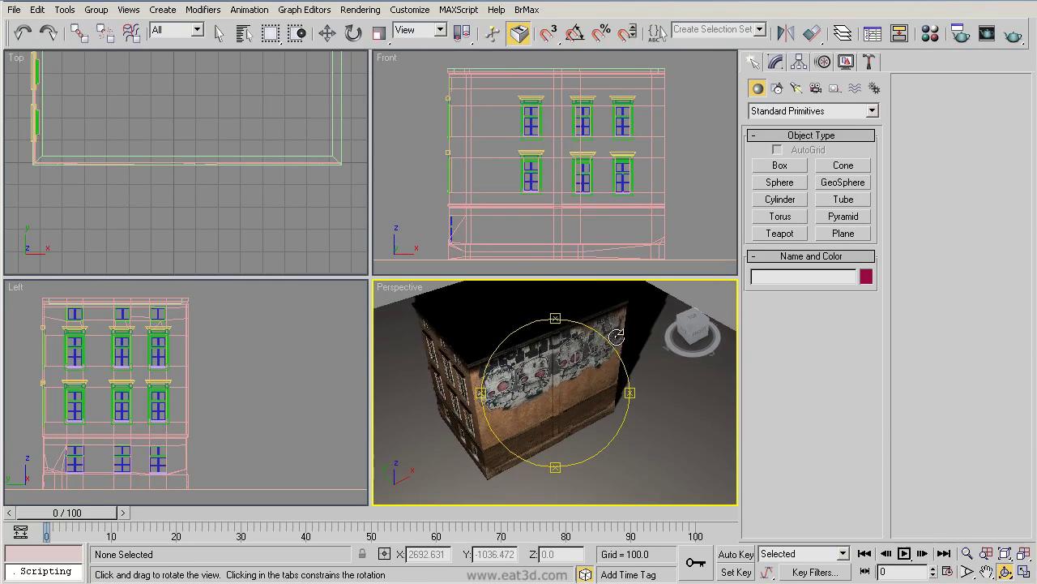
drag(629, 304, 641, 277)
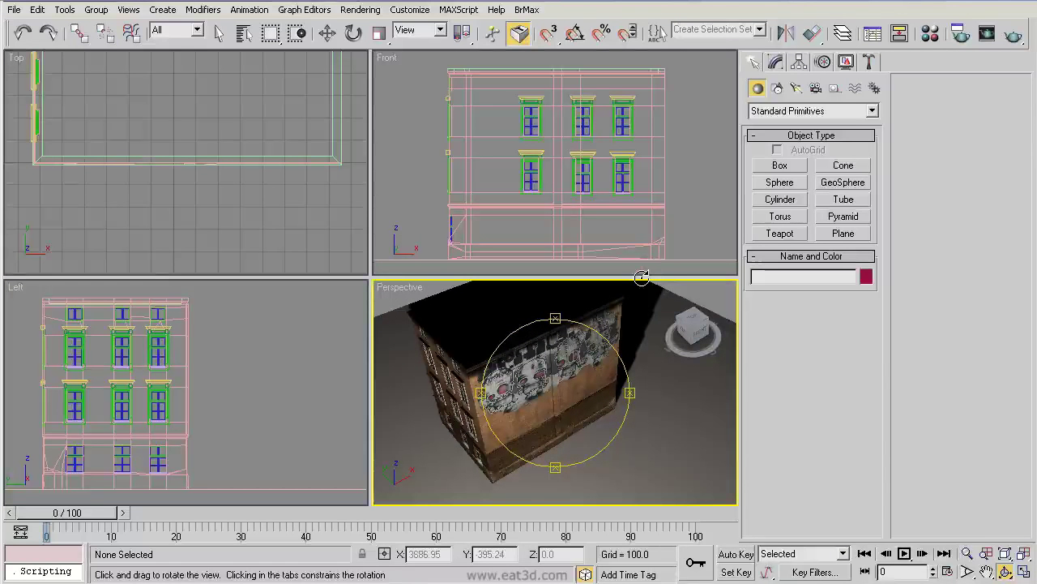
right_click(471, 401)
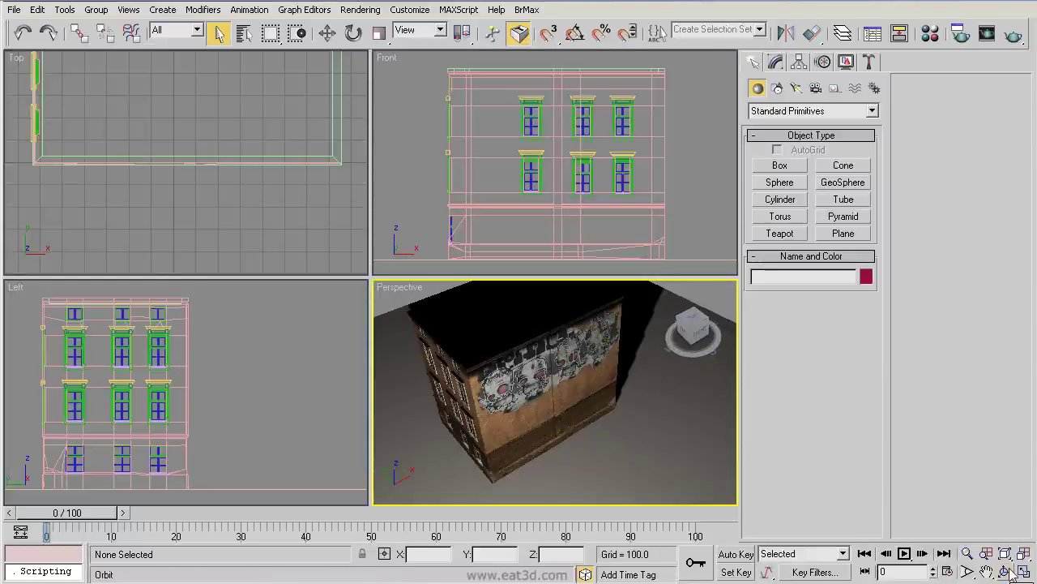
Select the window_mid_02 window group on the side facade, zoom the Perspective view in and orbit it.
click(447, 374)
click(967, 553)
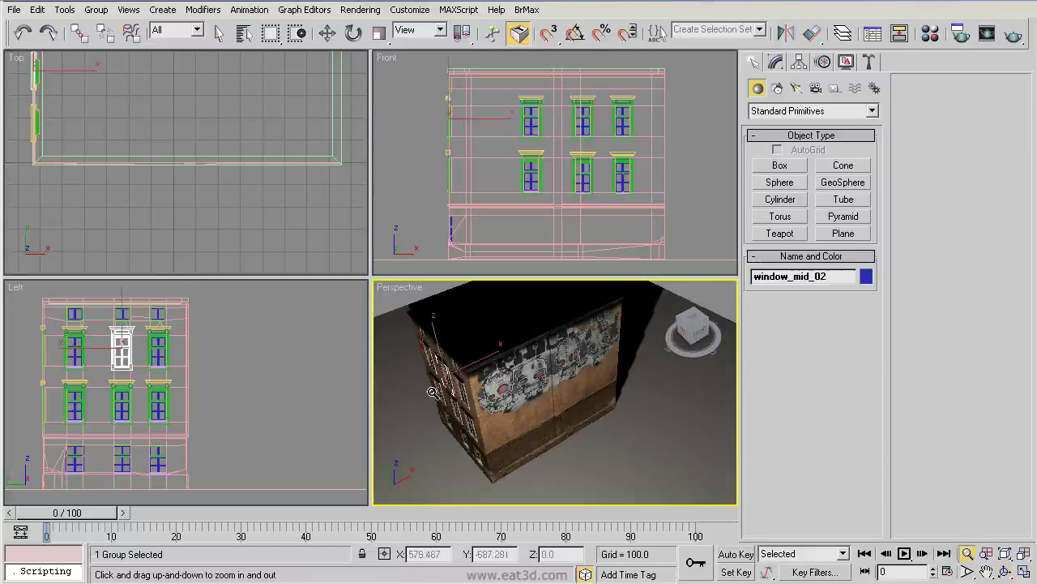
drag(454, 389, 457, 333)
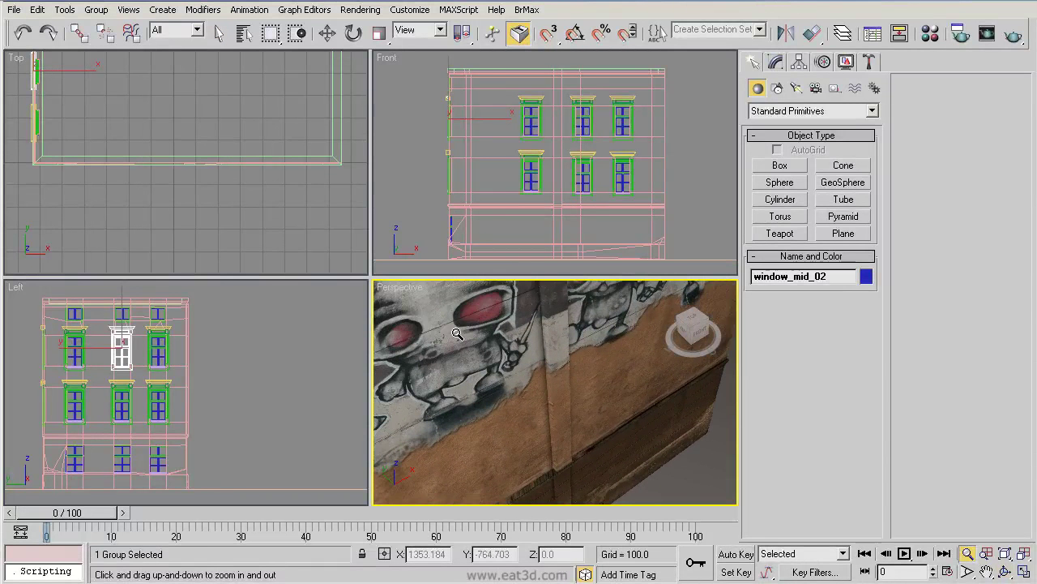
click(1005, 572)
mouse_move(586, 327)
mouse_down()
mouse_move(581, 354)
mouse_move(663, 342)
mouse_move(616, 325)
mouse_move(514, 243)
mouse_move(616, 332)
mouse_move(592, 324)
mouse_move(603, 318)
mouse_up()
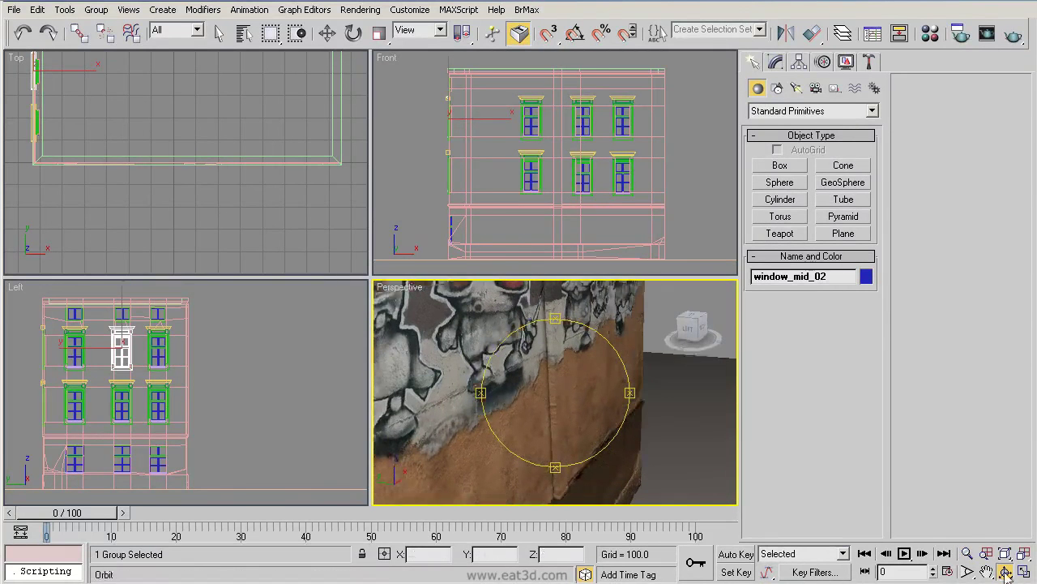
Change the Orbit tool's mode to pivot on the selected window and rotate the Perspective view around it.
drag(1006, 573, 1009, 543)
drag(605, 391, 564, 402)
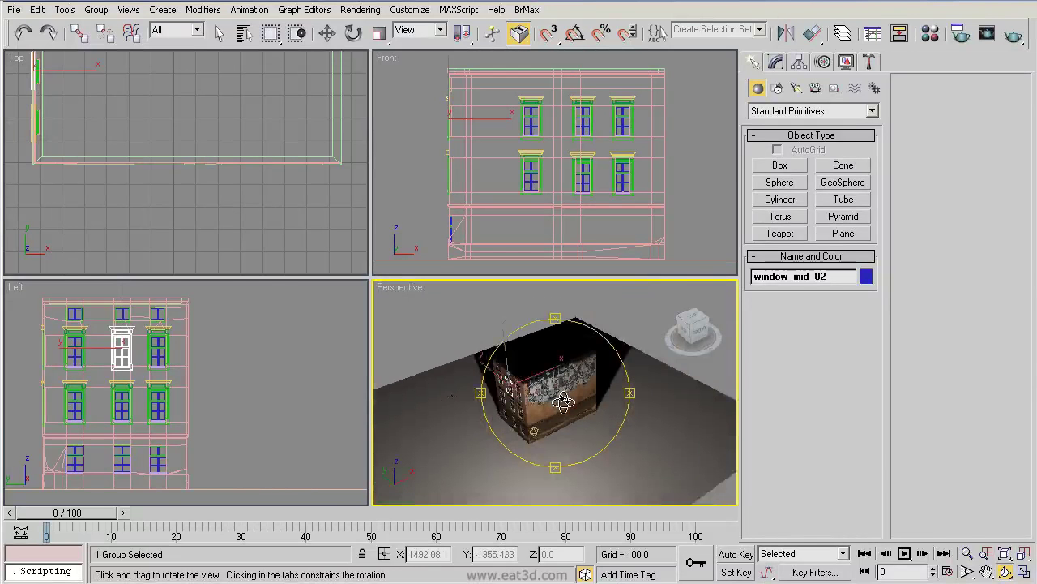
drag(656, 398, 633, 395)
drag(619, 330, 586, 406)
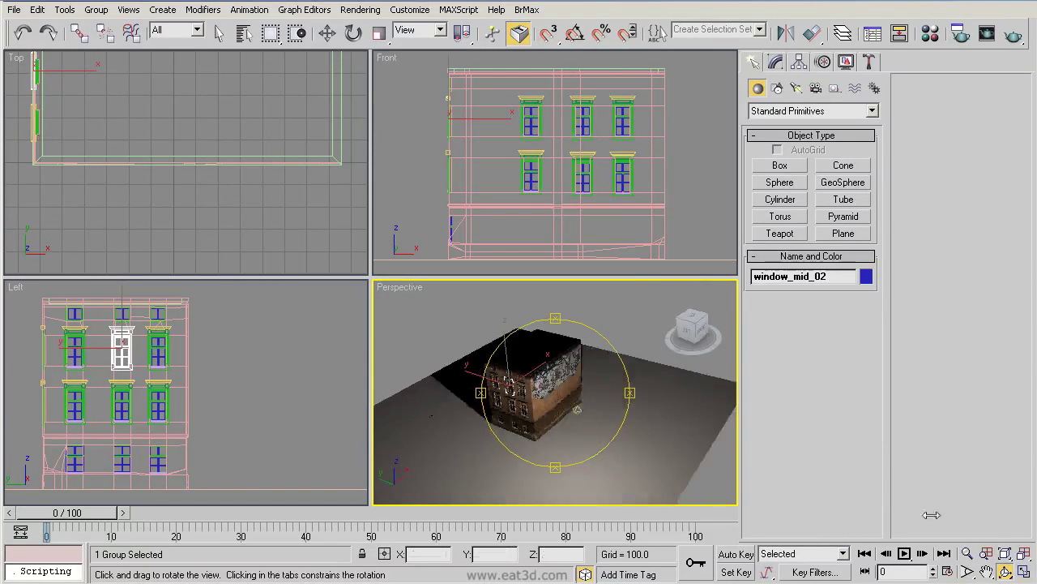
Frame the selected window in the Perspective view with Zoom Extents Selected, orbit around it and zoom out to the building.
click(1005, 553)
drag(624, 392, 565, 393)
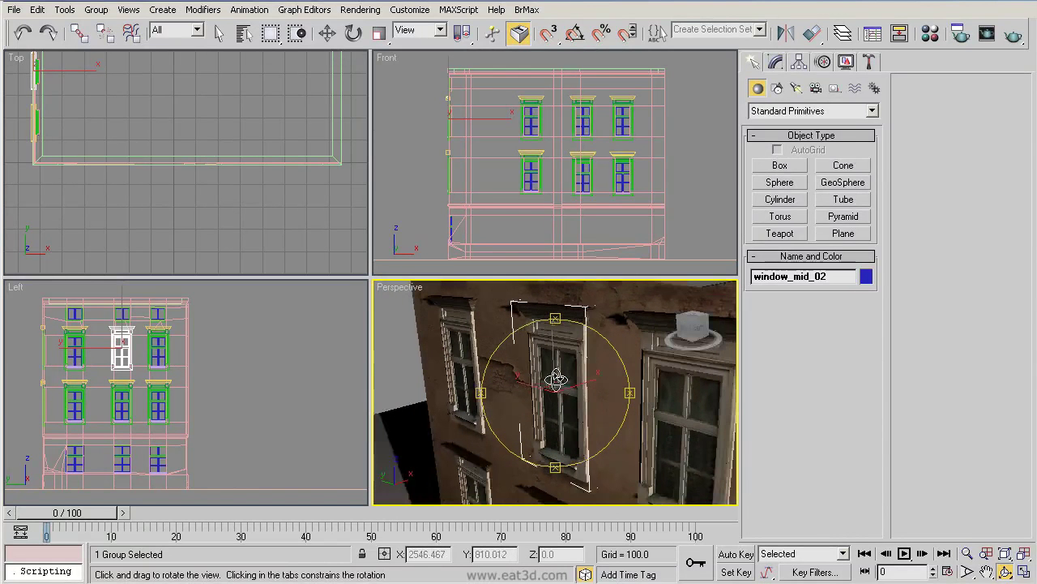
scroll(556, 378, down, 6)
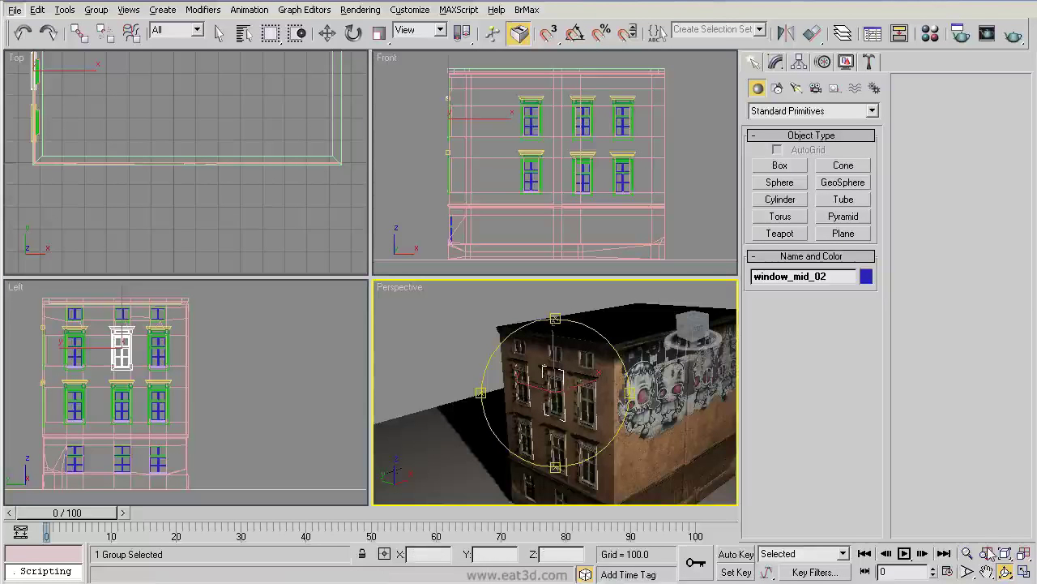
click(968, 553)
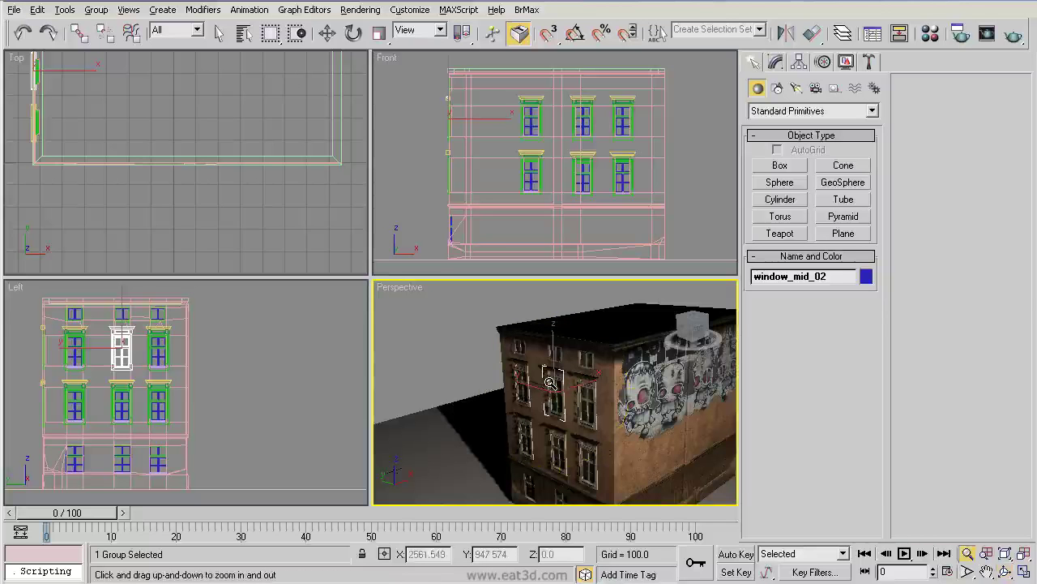
alt+middle_drag(549, 381, 579, 398)
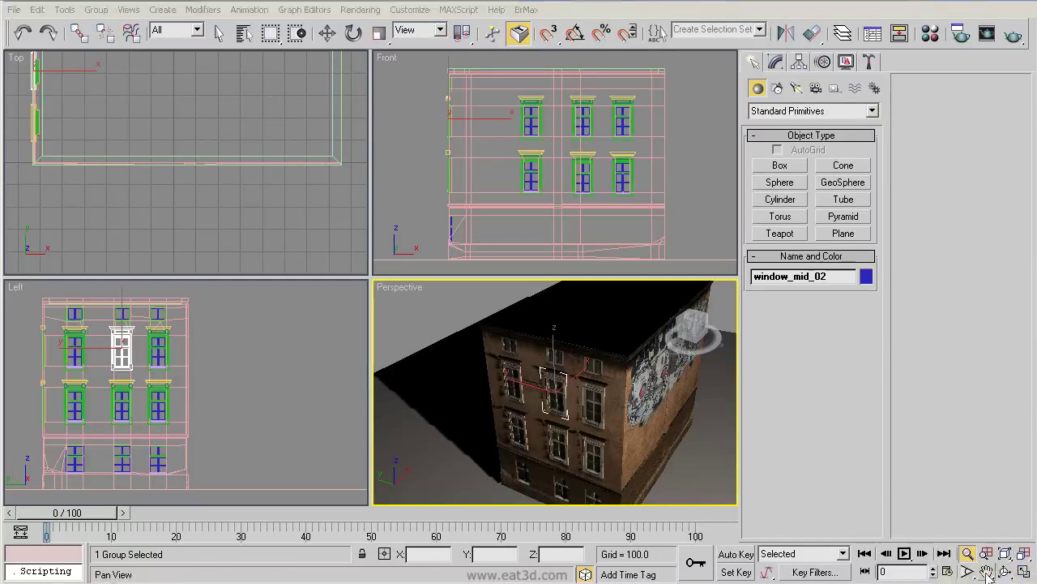
Pan the building in the Perspective, Front, Top and Left viewports in turn with the Pan View tool.
click(987, 573)
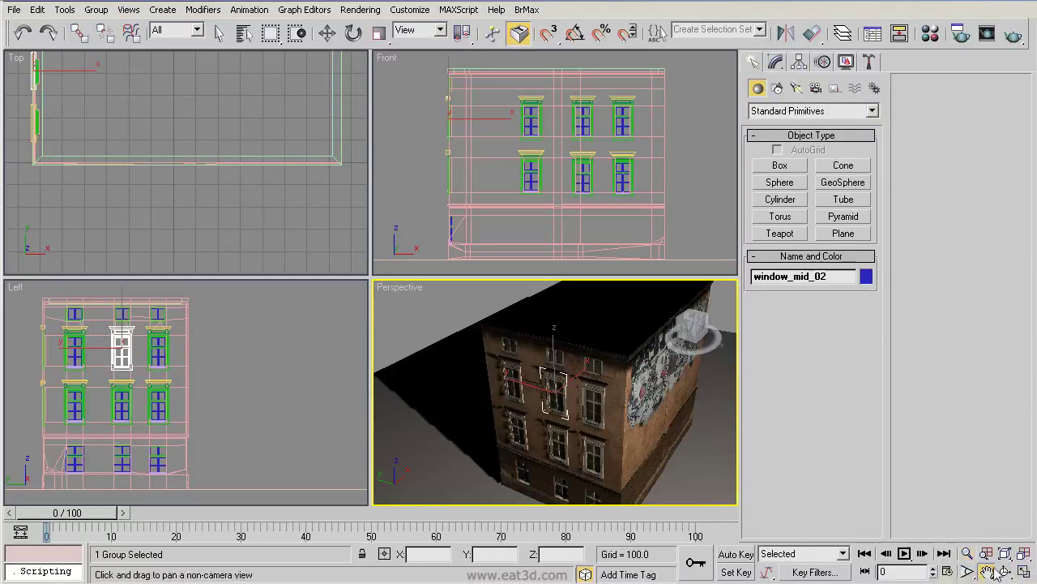
mouse_move(548, 403)
mouse_down()
mouse_move(639, 335)
mouse_move(561, 373)
mouse_move(679, 365)
mouse_move(502, 395)
mouse_move(590, 321)
mouse_move(558, 419)
mouse_up()
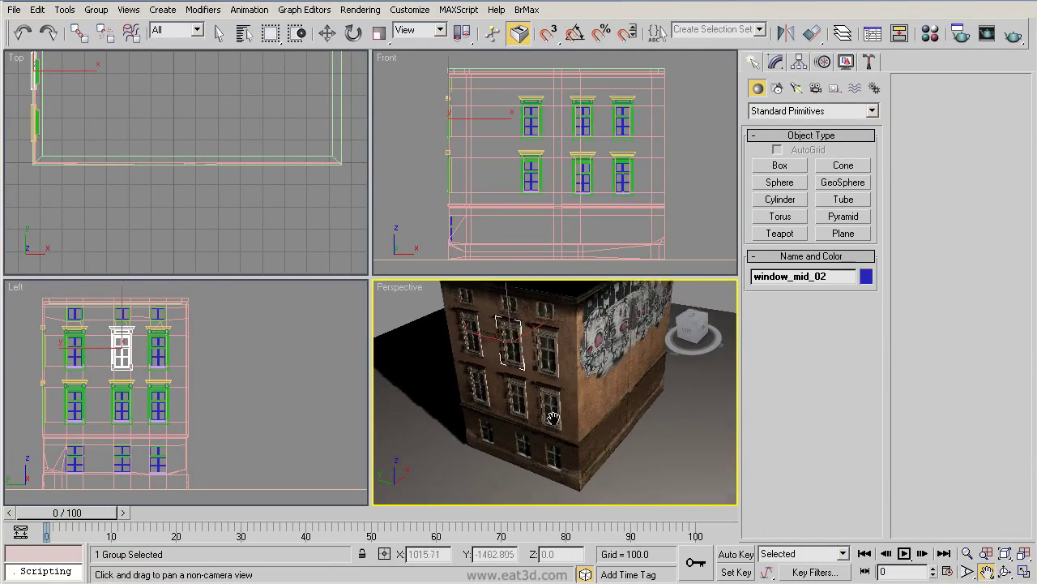
drag(626, 156, 649, 162)
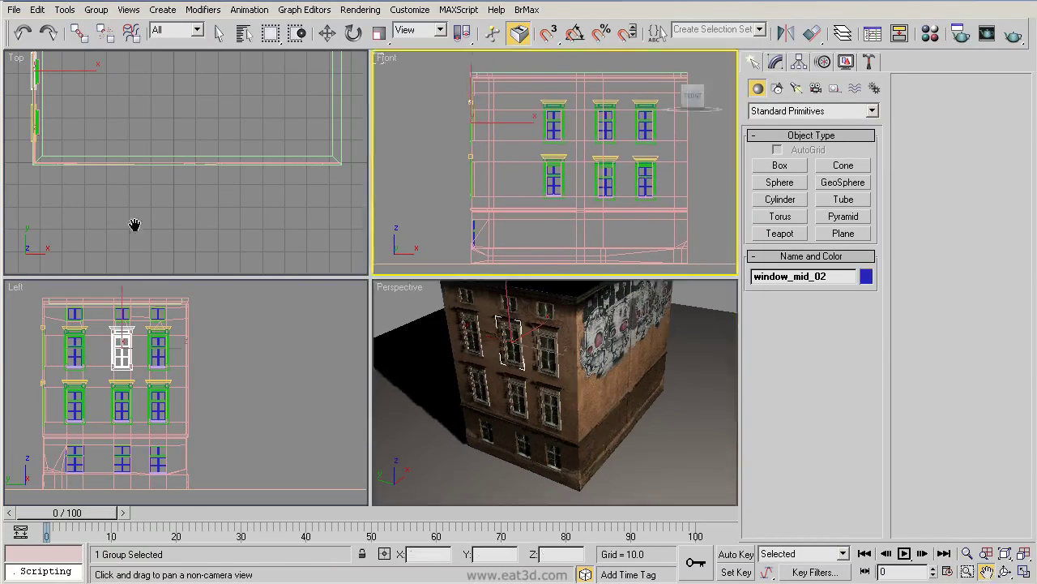
drag(159, 194, 164, 280)
drag(155, 331, 171, 397)
drag(674, 395, 595, 397)
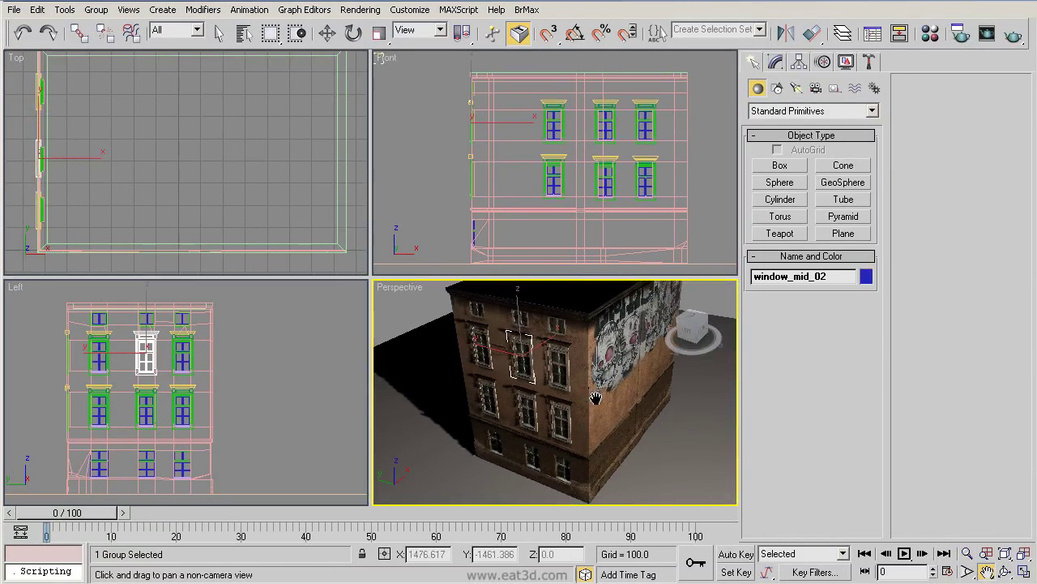
Widen the Perspective viewport's Field-of-View to an extreme, then narrow it until the building fills the view again.
click(968, 574)
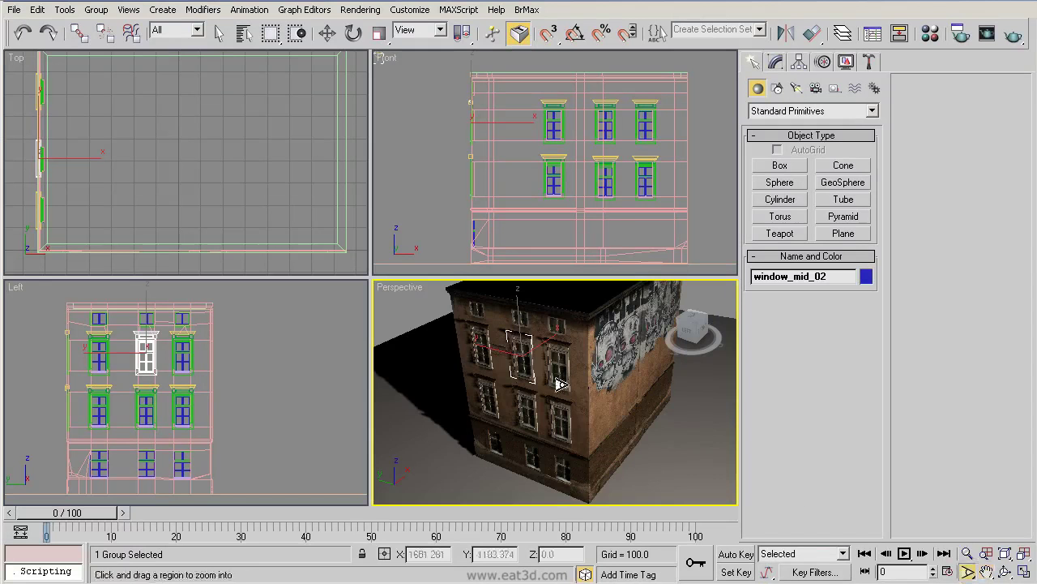
drag(595, 342, 592, 581)
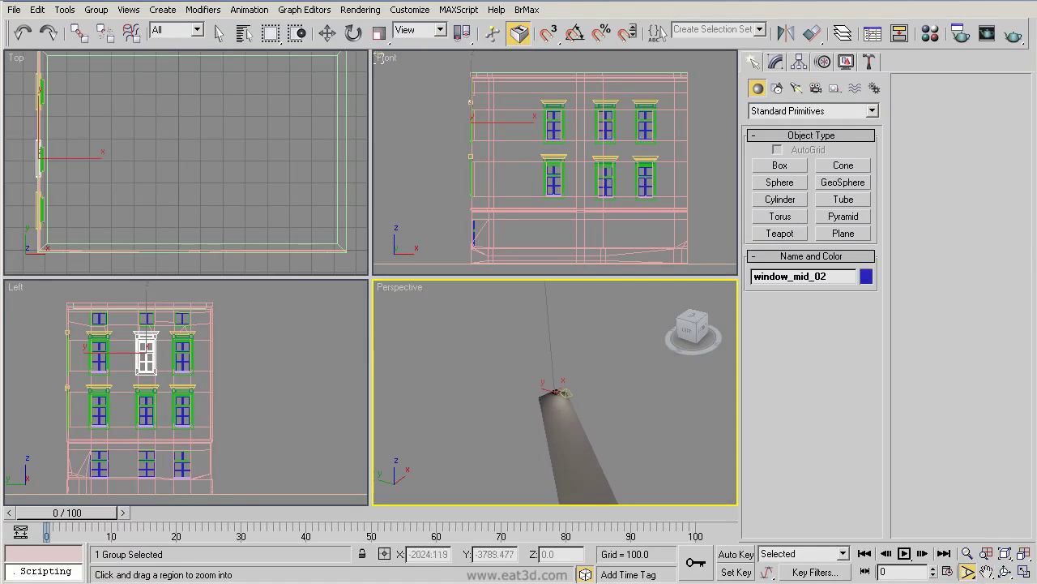
drag(593, 581, 632, 567)
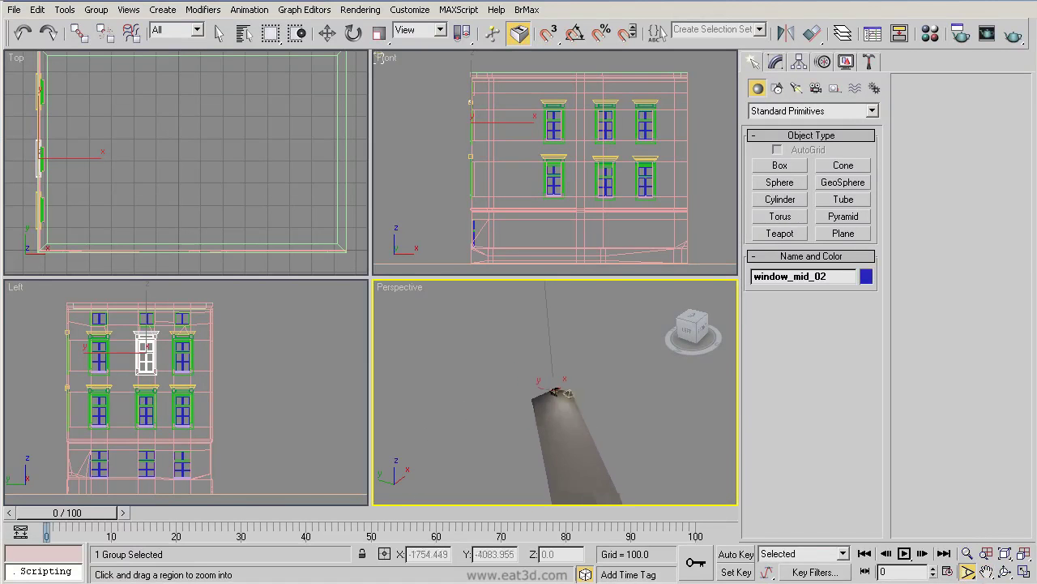
drag(633, 567, 618, 381)
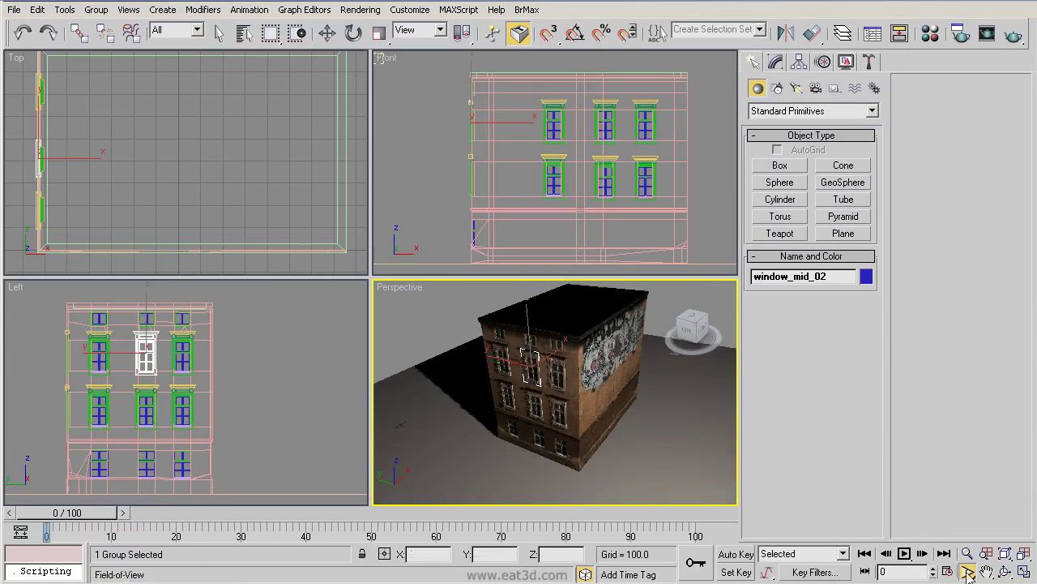
drag(653, 435, 661, 408)
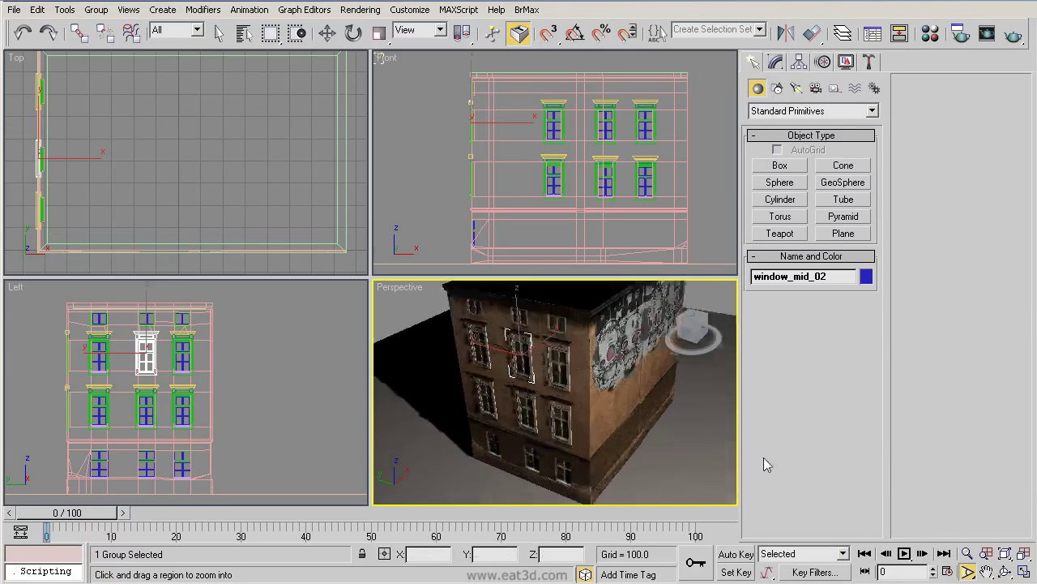
mouse_move(579, 394)
mouse_down()
mouse_move(574, 343)
mouse_move(597, 267)
mouse_move(609, 389)
mouse_move(641, 251)
mouse_move(639, 433)
mouse_move(593, 365)
mouse_move(580, 317)
mouse_move(585, 574)
mouse_move(580, 367)
mouse_move(581, 402)
mouse_up()
Activate the Front viewport and orbit it into an angled orthographic view of the building.
click(967, 552)
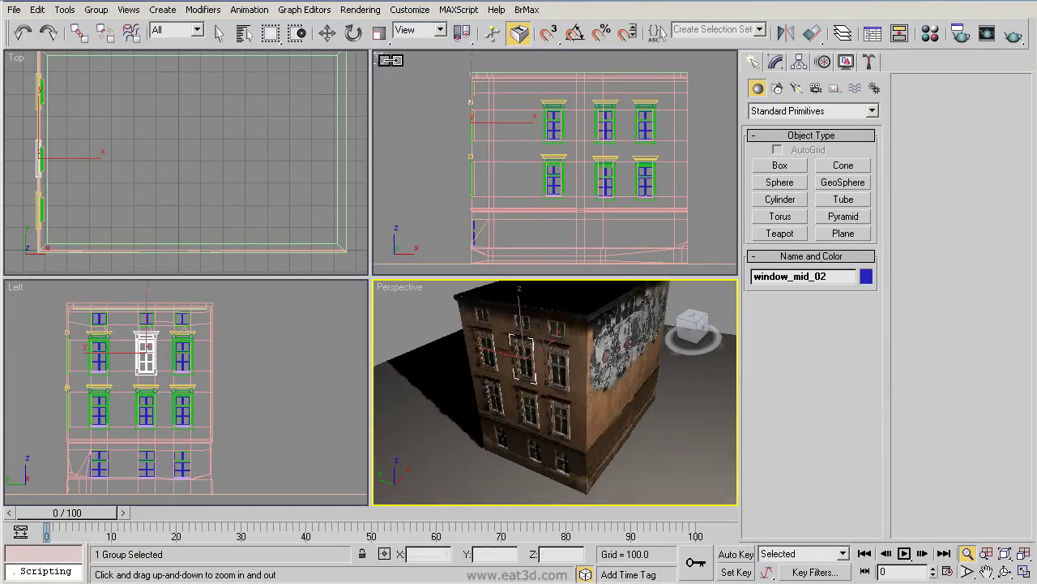
click(389, 64)
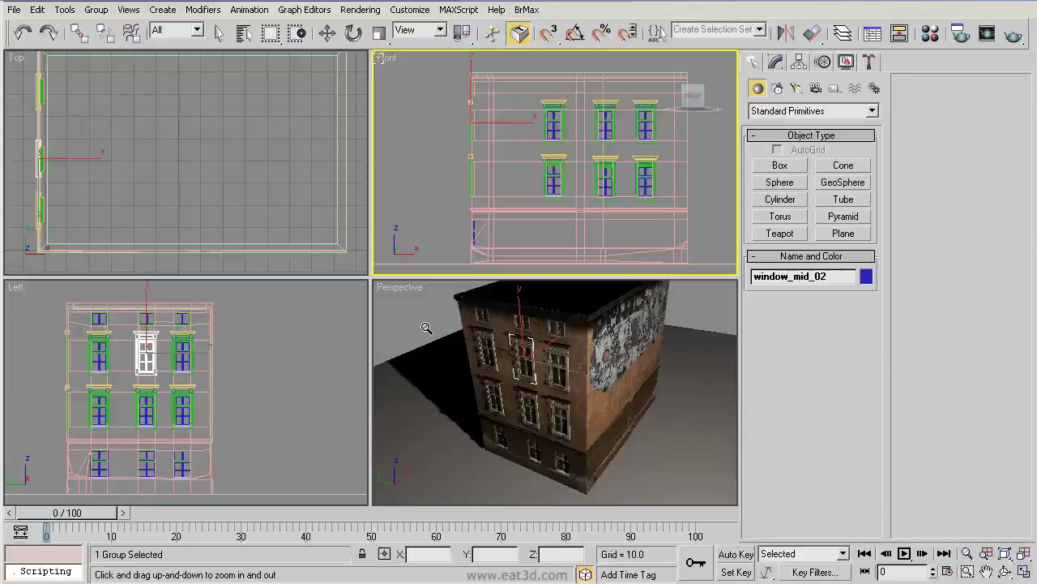
click(1005, 572)
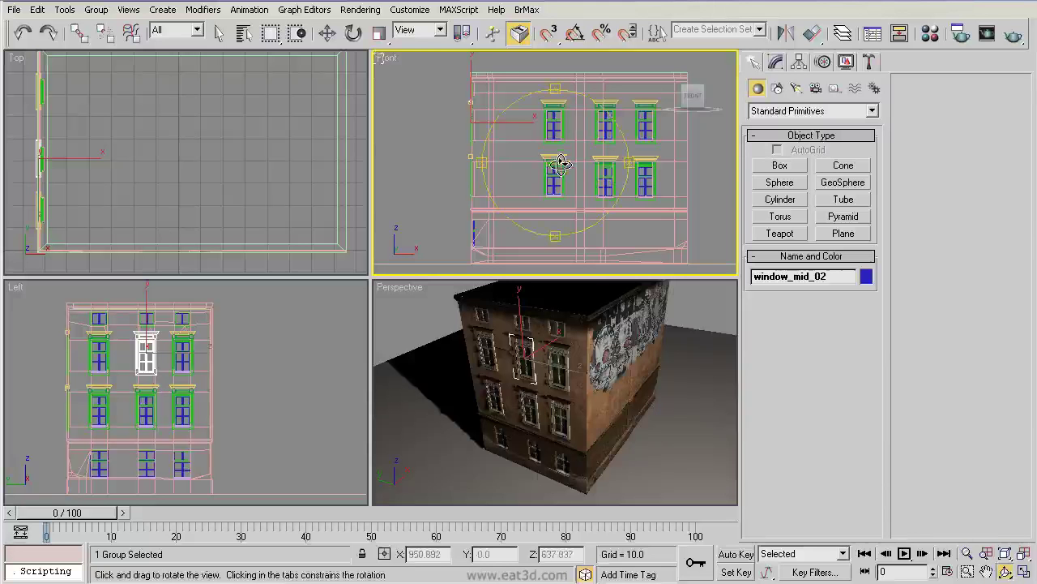
drag(561, 166, 616, 163)
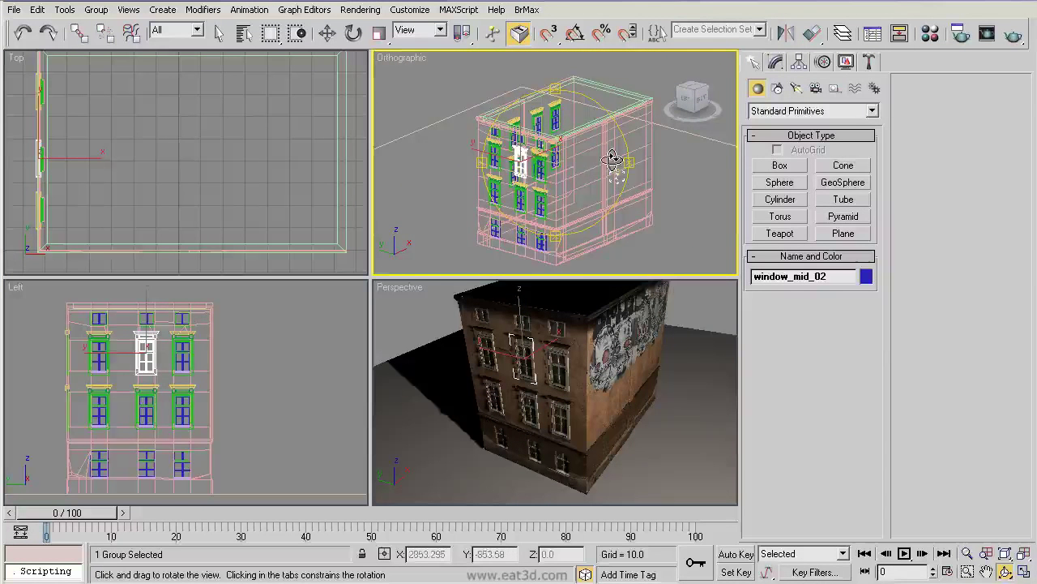
right_click(596, 146)
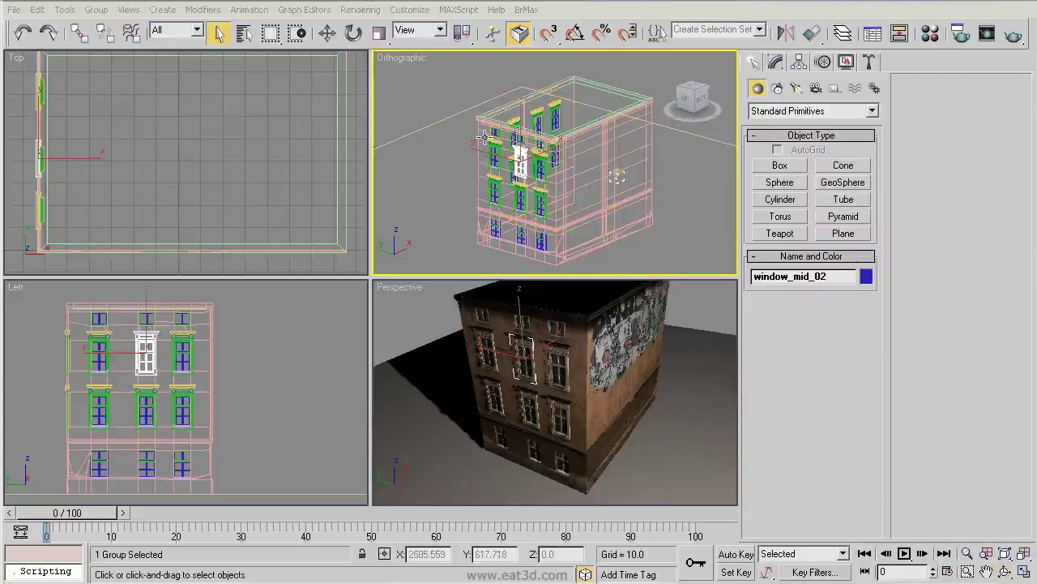
Switch the orbited Orthographic viewport back to the Front view and frame the selected window with Zoom Extents Selected.
right_click(412, 63)
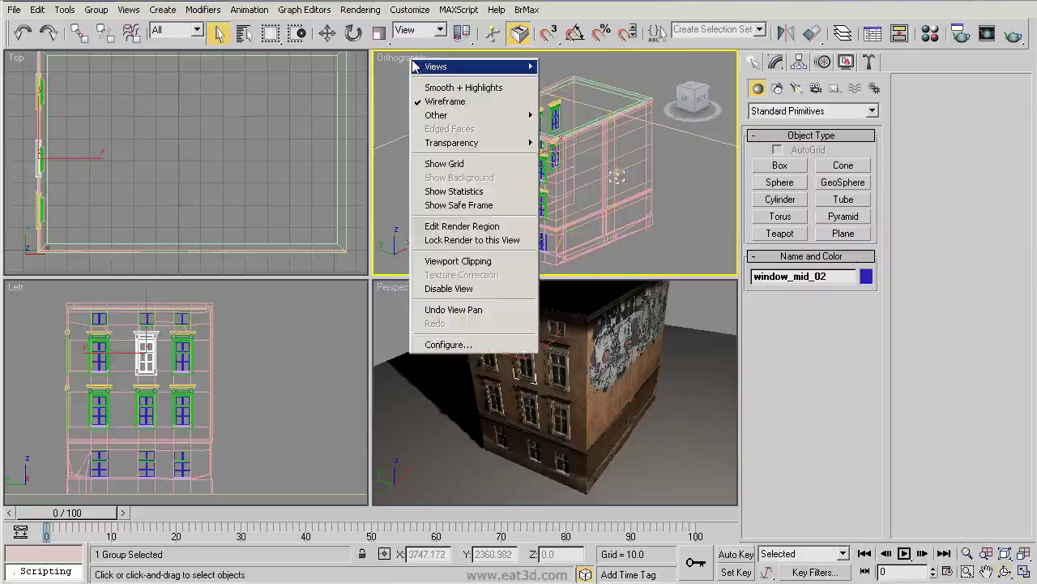
mouse_move(491, 75)
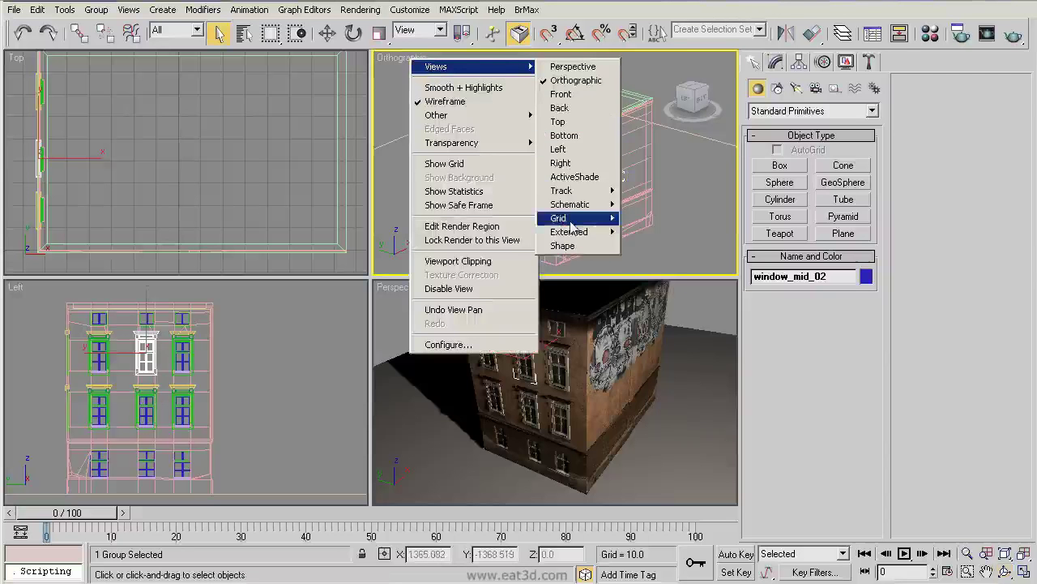
click(587, 98)
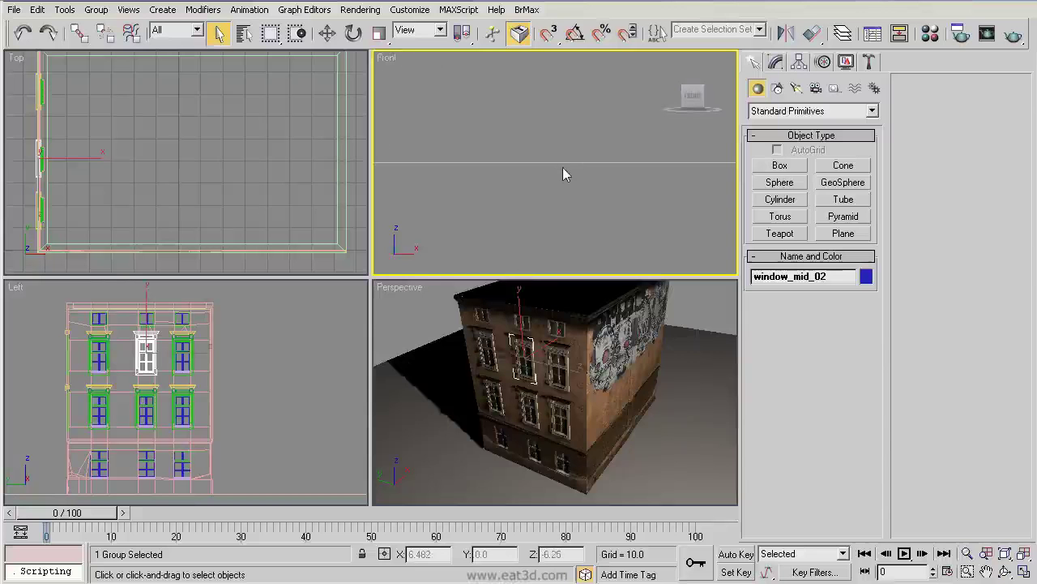
click(1005, 553)
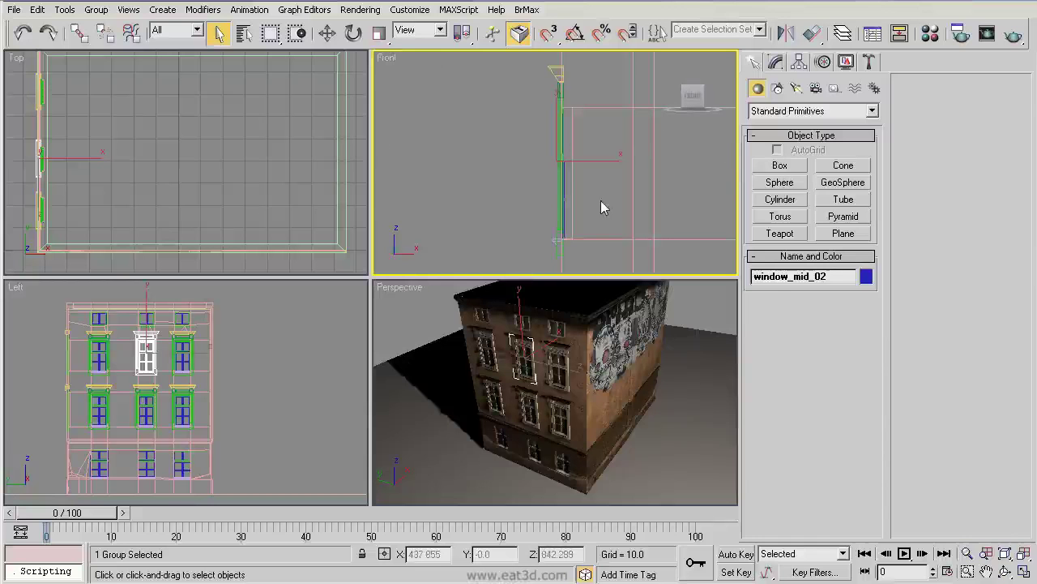
Select the windowed facade wall, Plane02, in the Front viewport and bring the whole building into view.
click(562, 208)
scroll(567, 209, down, 5)
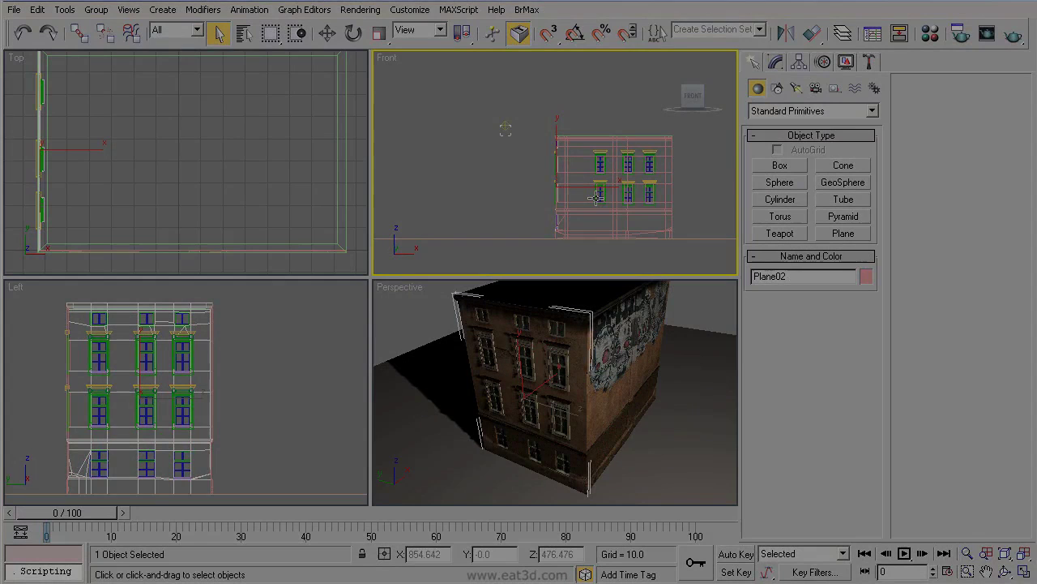
mouse_move(595, 198)
middle_down()
mouse_move(557, 171)
mouse_move(581, 192)
middle_up()
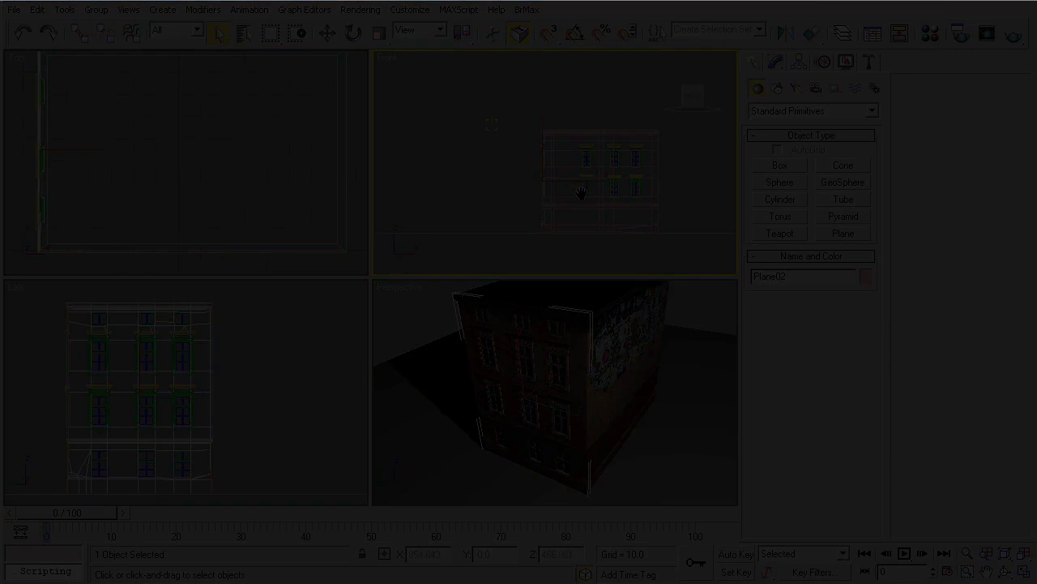